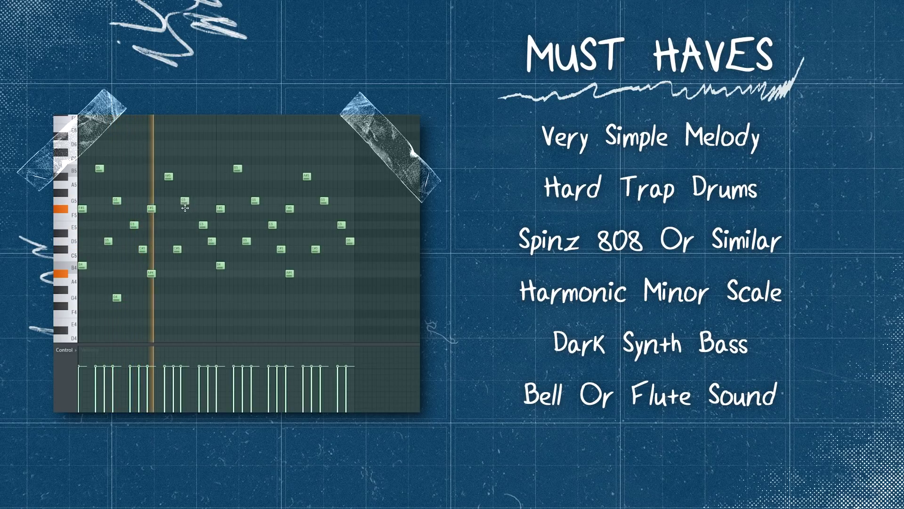
Delete the low G4 note near the start of the melody and randomize the velocities of the melody notes
left_click_drag(186, 211, 186, 203)
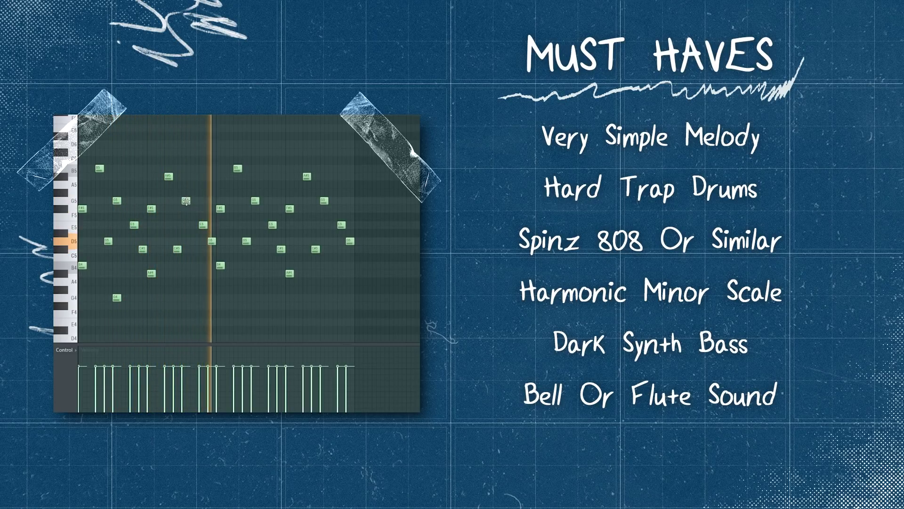
right_click(117, 297)
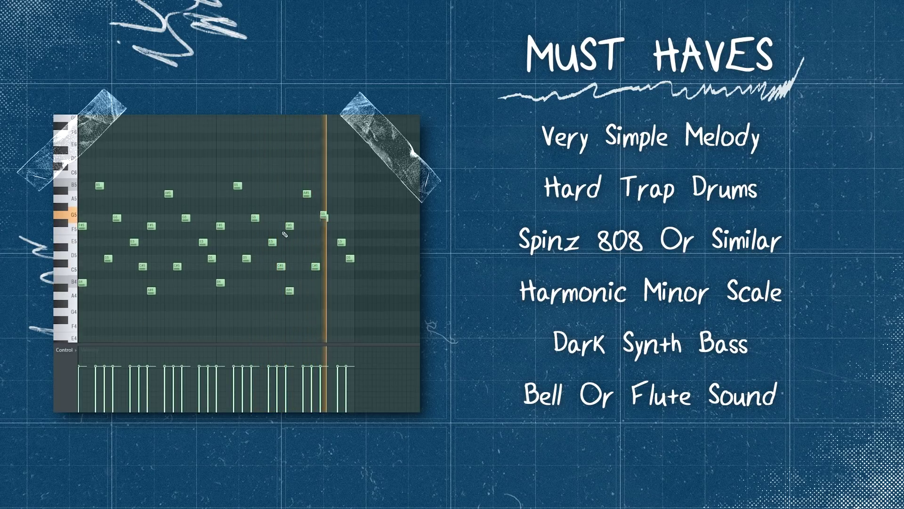
key("space")
key("alt+r")
left_click(400, 286)
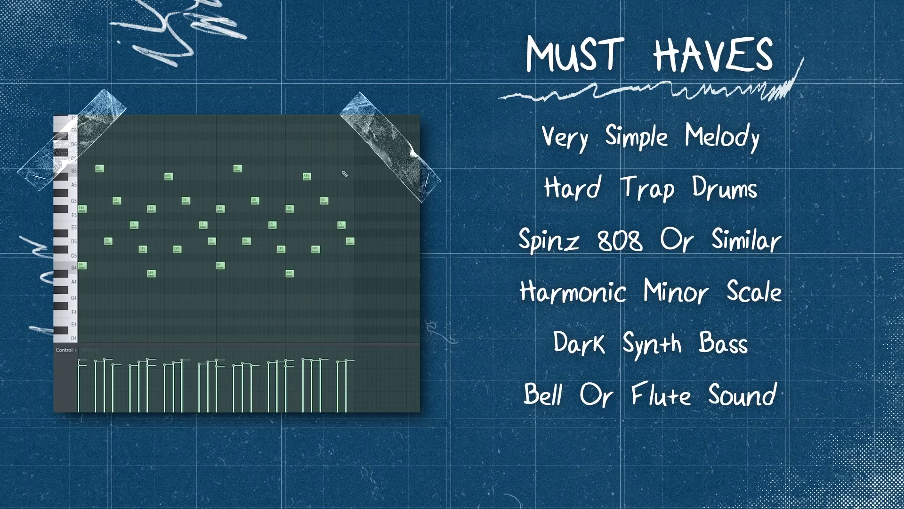
key("F6")
left_click(210, 153)
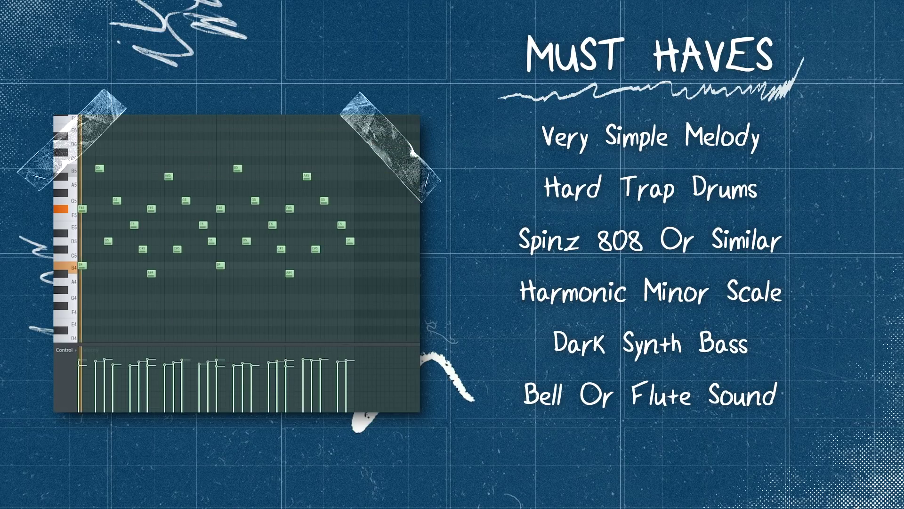
key("F9")
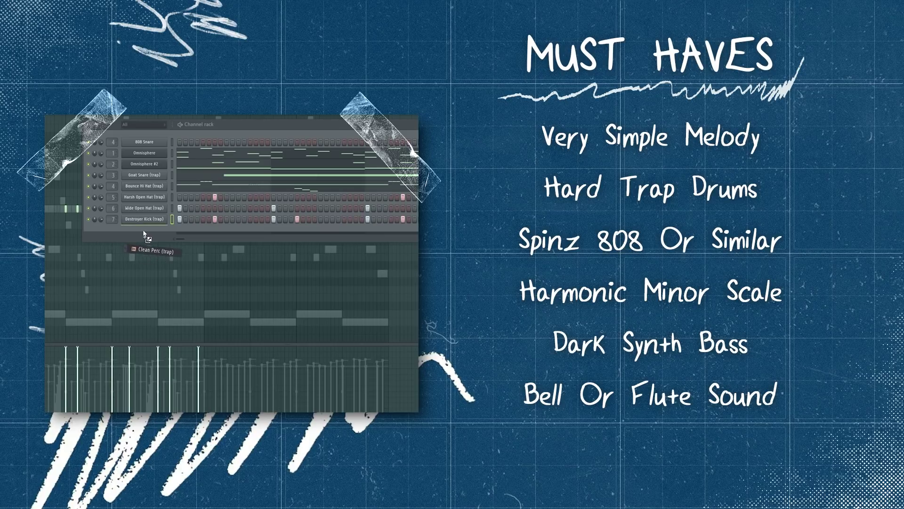
Add the Clean Perc (trap) sample as a channel with a hit on step 9, and adjust its precomputed EQ effect
left_click_drag(144, 233, 146, 232)
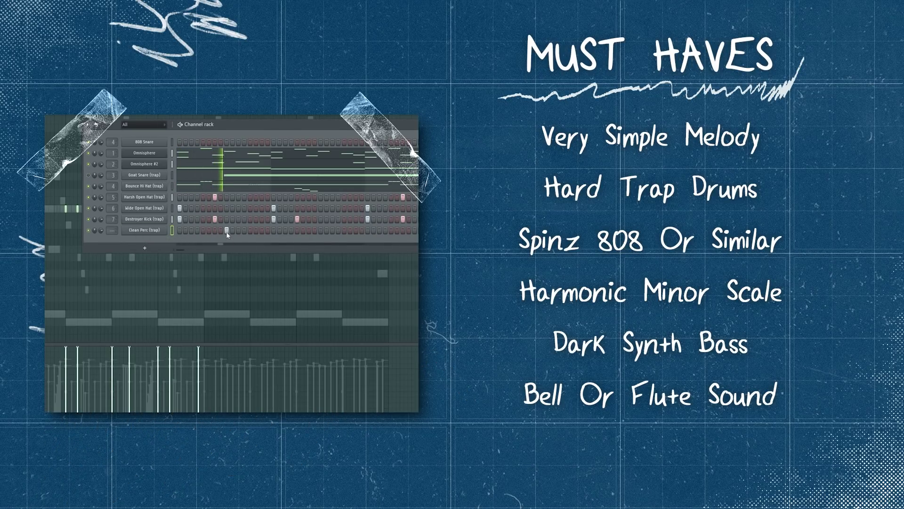
left_click(145, 230)
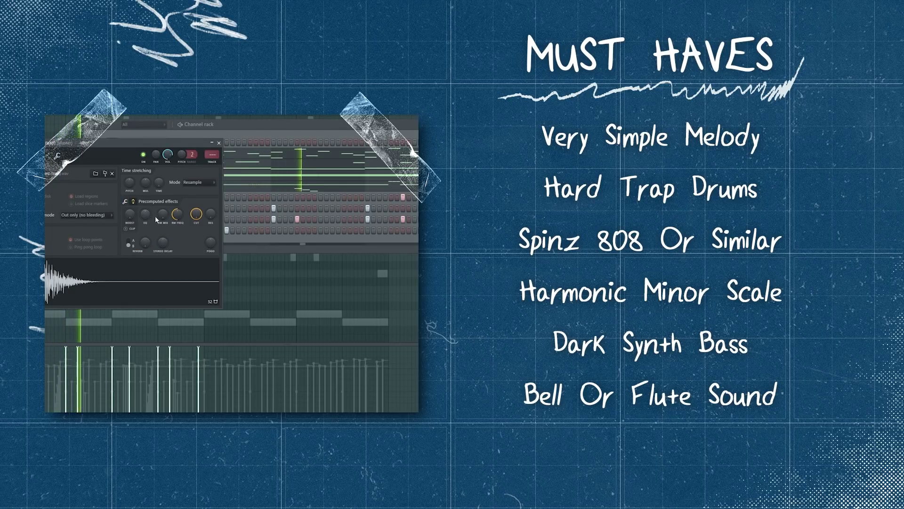
left_click_drag(148, 215, 147, 206)
key("space")
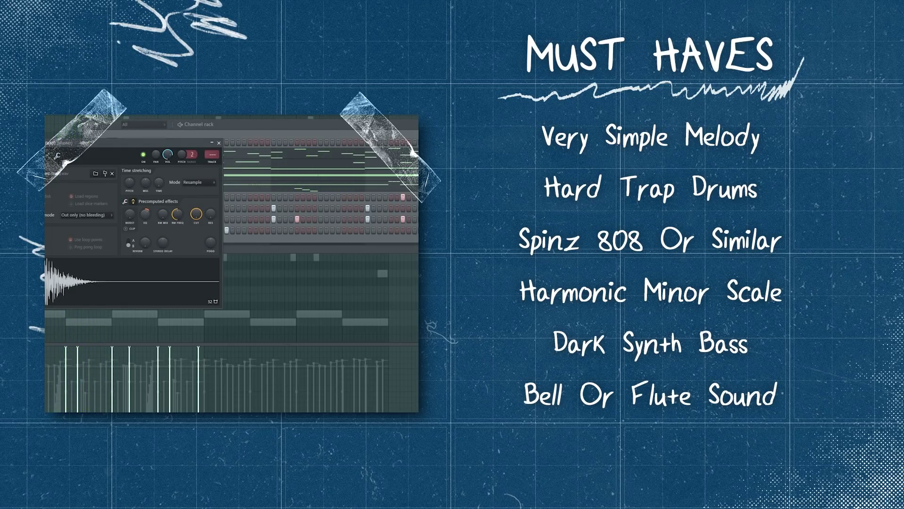
left_click(219, 143)
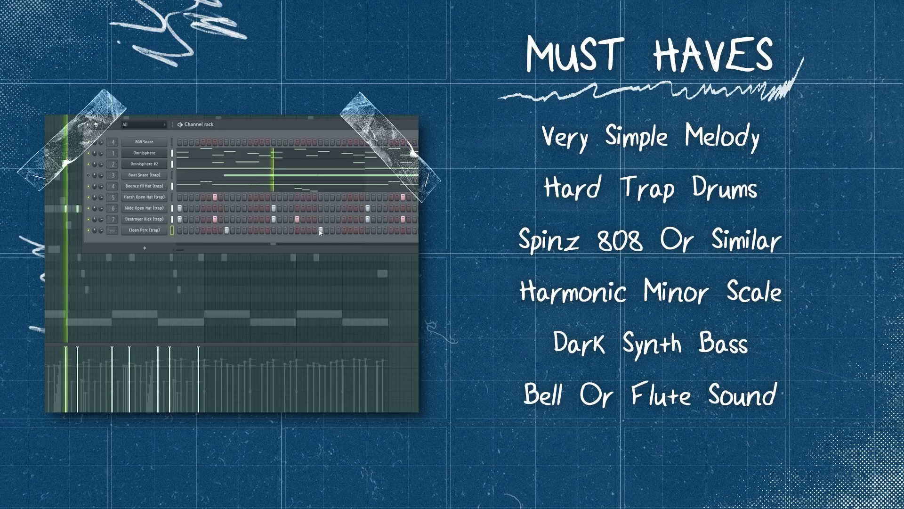
Continue the Clean Perc (trap) pattern with hits on steps 25 and 41
left_click(414, 230)
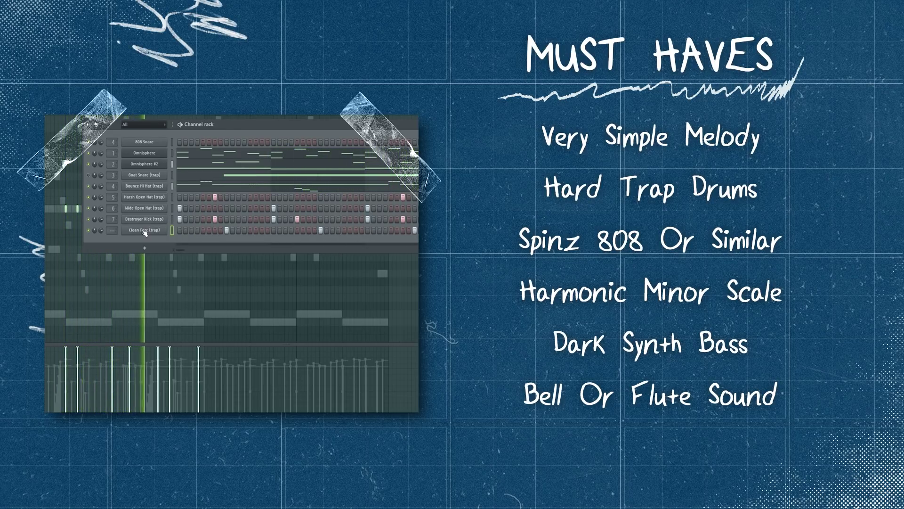
right_click(163, 181)
left_click(212, 222)
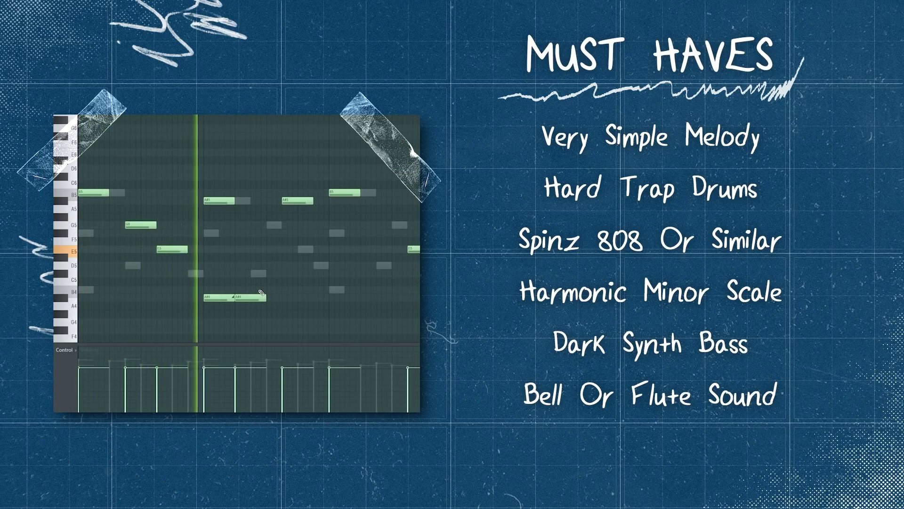
Adjust the end of the second of the two adjacent A#4 notes in the piano roll
left_click(279, 298)
right_click(292, 300)
left_click(268, 298)
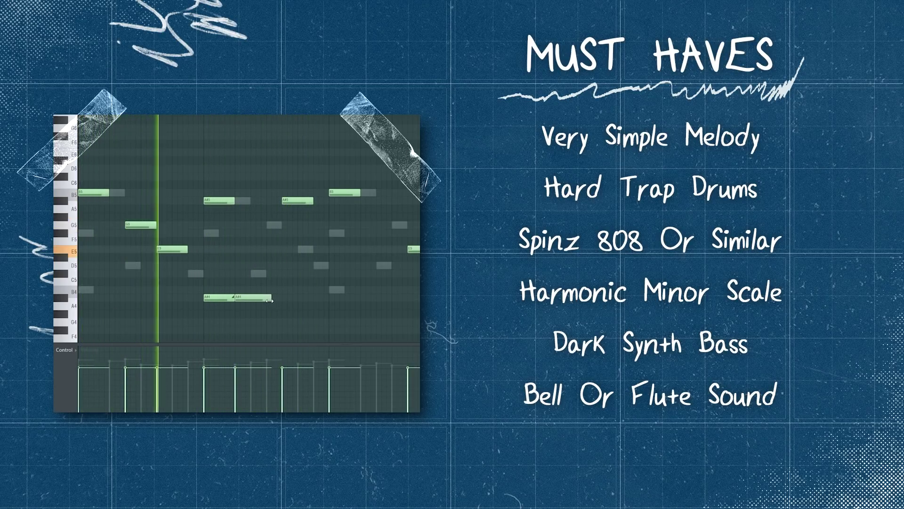
left_click(267, 297)
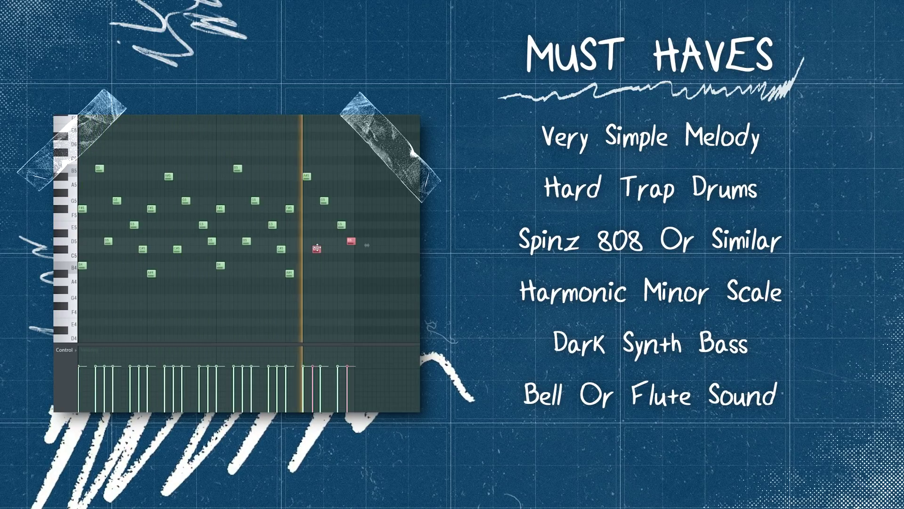
Position the duplicated C#5 and D5 notes at the end of the melody and deselect them
left_click_drag(317, 248, 316, 248)
left_click(344, 268, "ctrl")
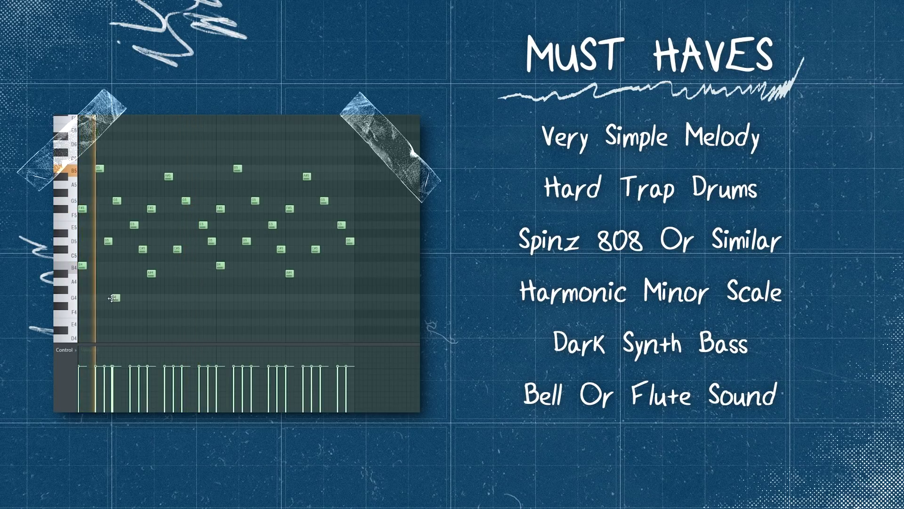
mouse_move(187, 202)
left_mouse_down()
mouse_move(185, 210)
mouse_move(185, 202)
left_mouse_up()
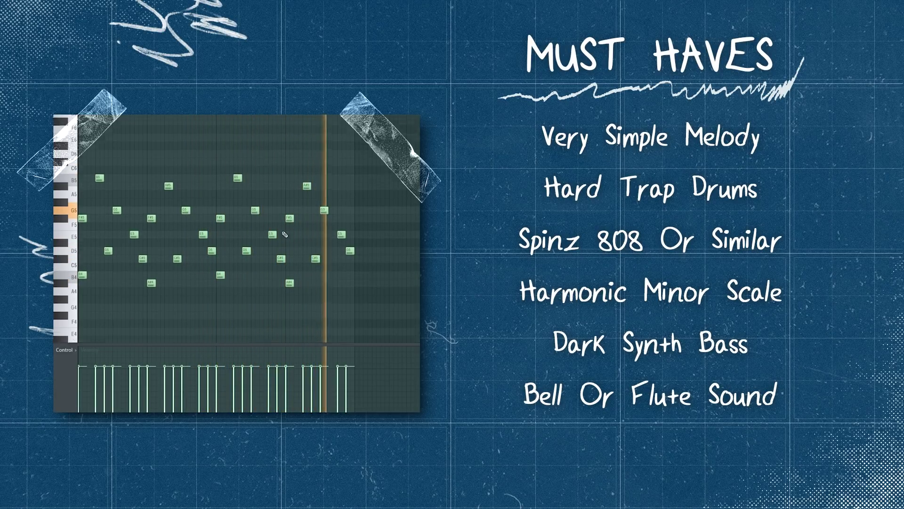
Randomize the velocities of all melody notes and resume playback
key("space")
key("alt+r")
left_click(401, 286)
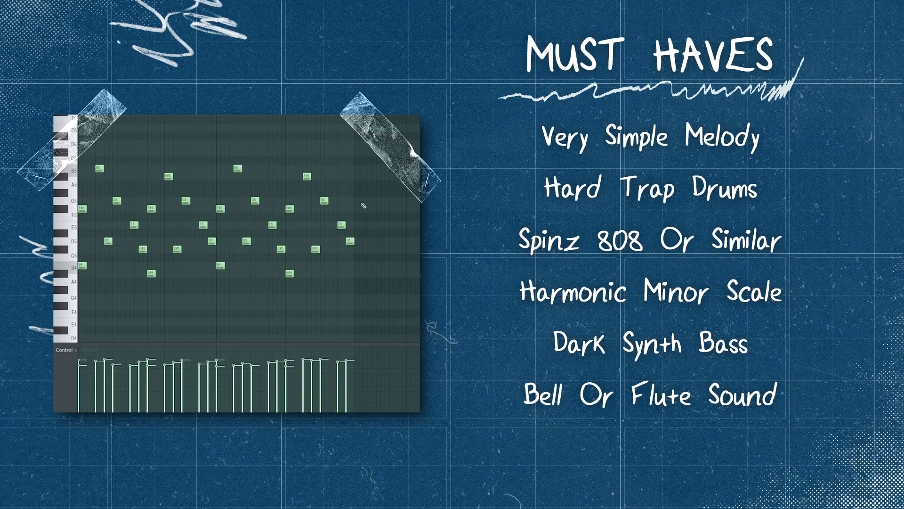
key("F6")
left_click(213, 152)
key("space")
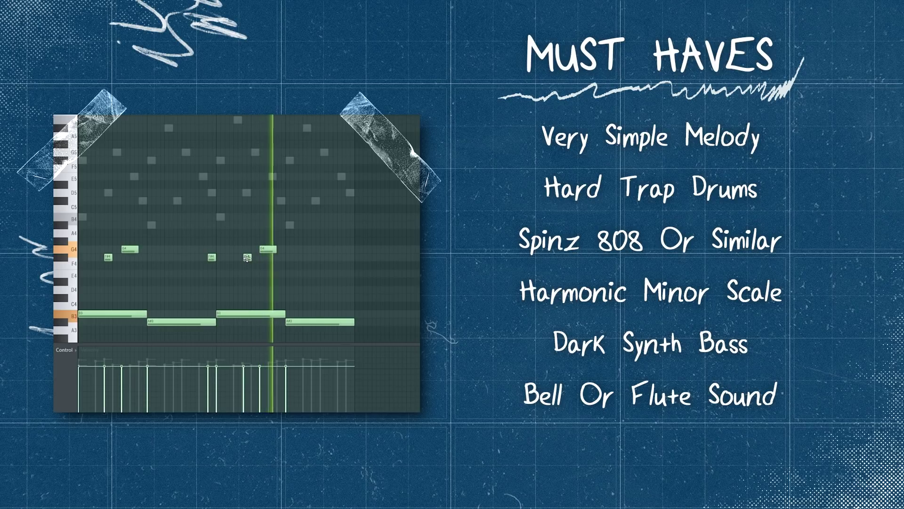
scroll(246, 274, "up", 3)
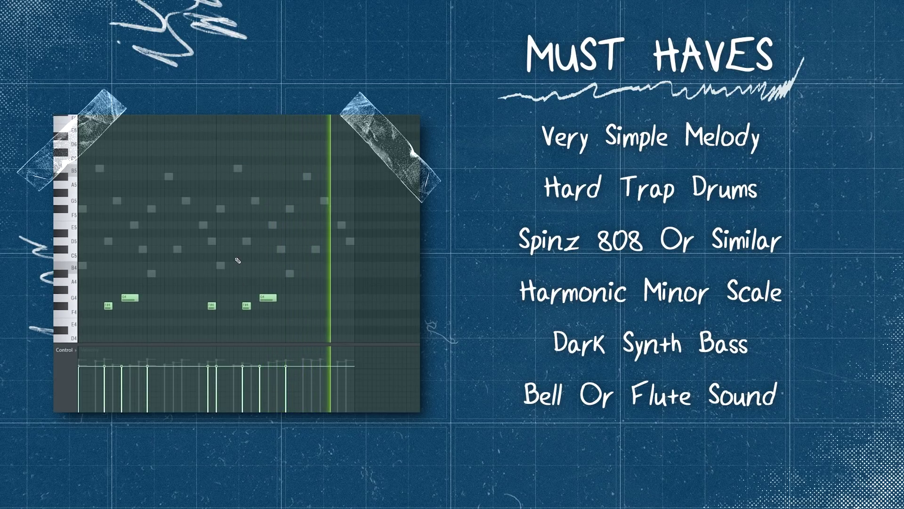
scroll(235, 258, "down", 3)
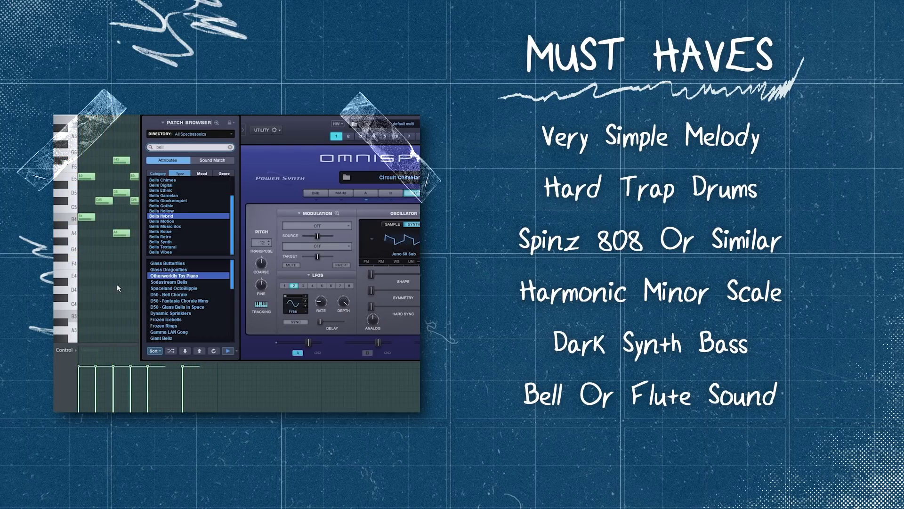
key("space")
key("space")
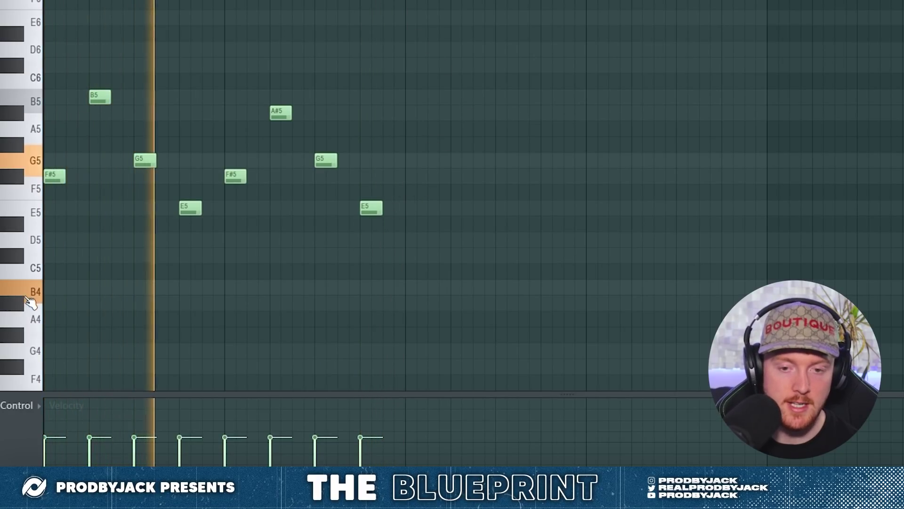
Add low notes under the melody: B4 below the first F#5 and A#4 below the second F#5
left_click(15, 307)
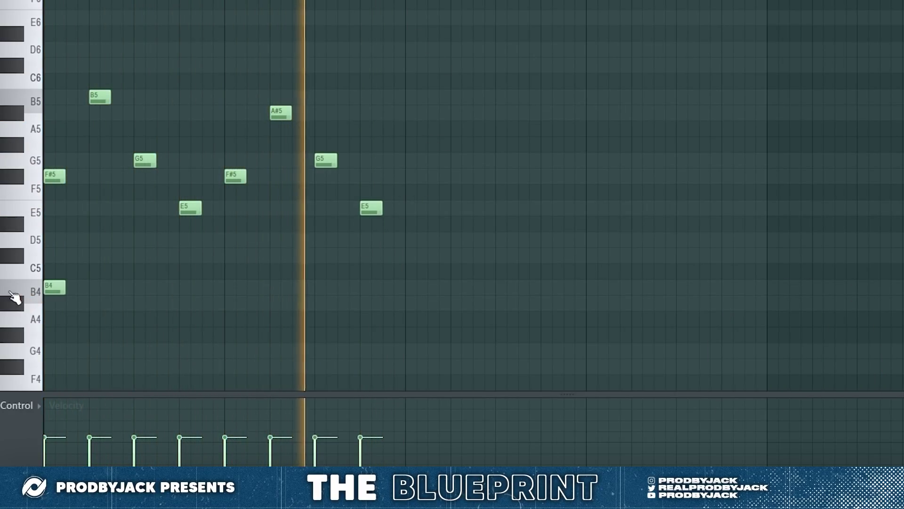
left_click(232, 304)
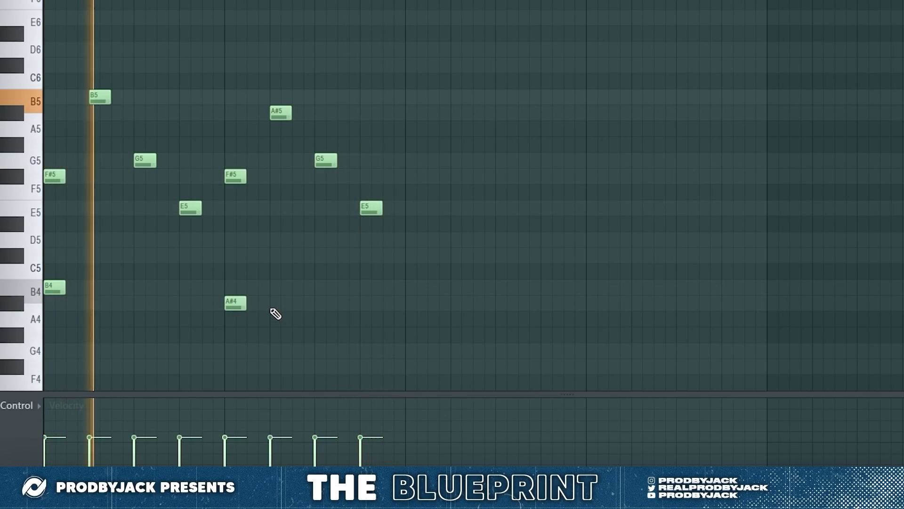
Duplicate the melody phrase and shift the copy so it starts on the third bar
scroll(306, 306, "down", 3)
key("ctrl+b")
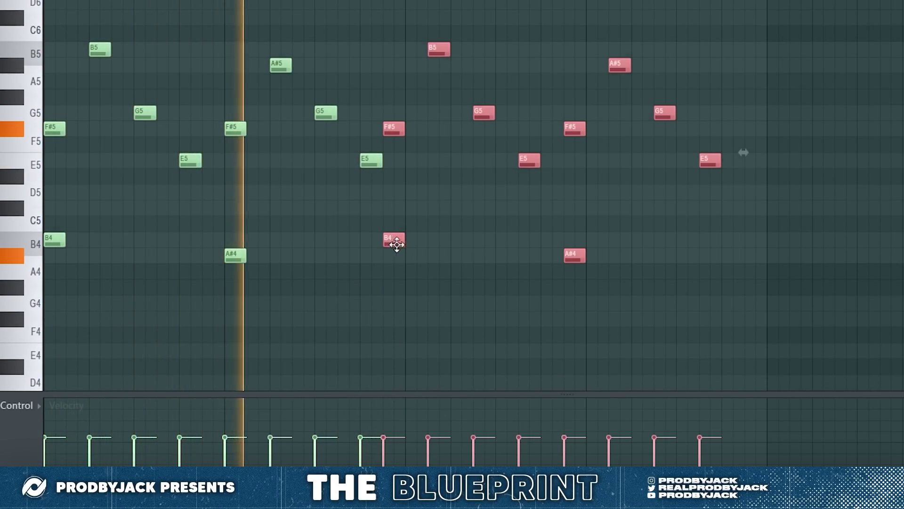
left_click_drag(394, 240, 416, 241)
left_click(428, 286)
scroll(425, 291, "up", 2)
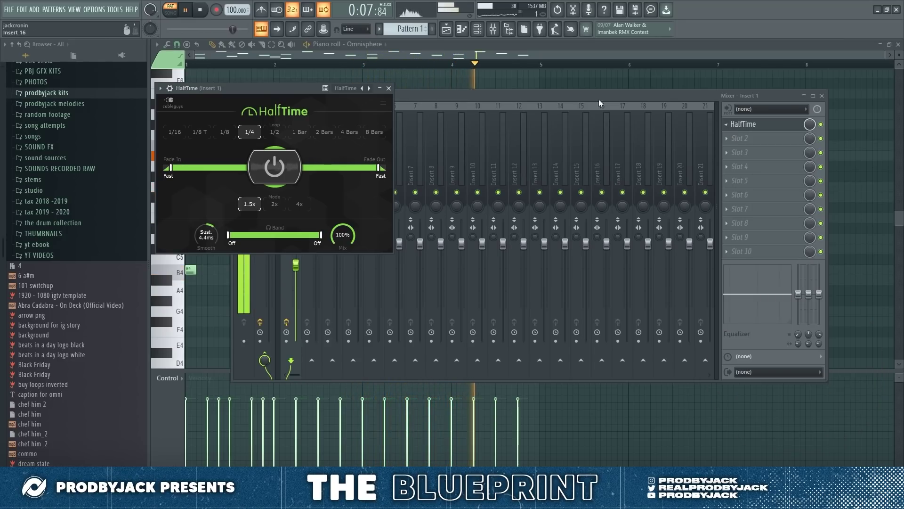
Close the open HalfTime effect and mixer windows
key("F12")
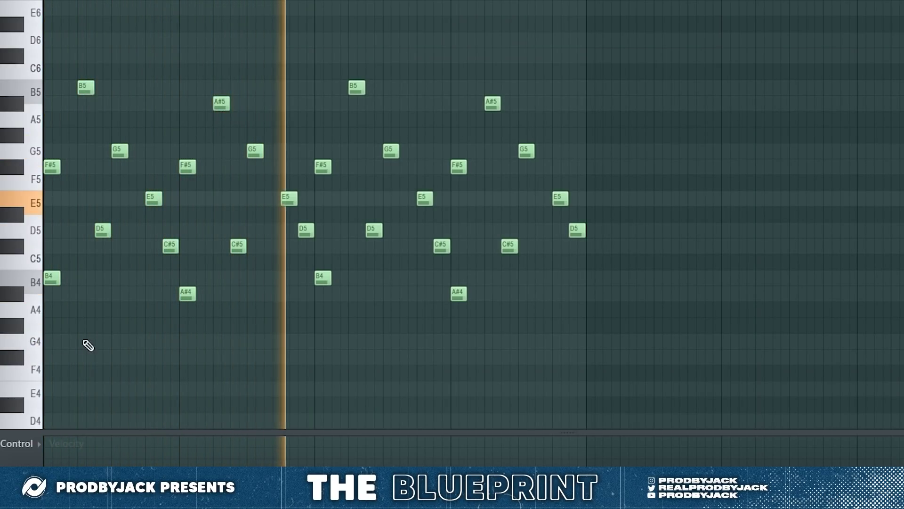
Try a low G4 note beneath the first G5 in the melody, remove it and stop playback
left_click(115, 342)
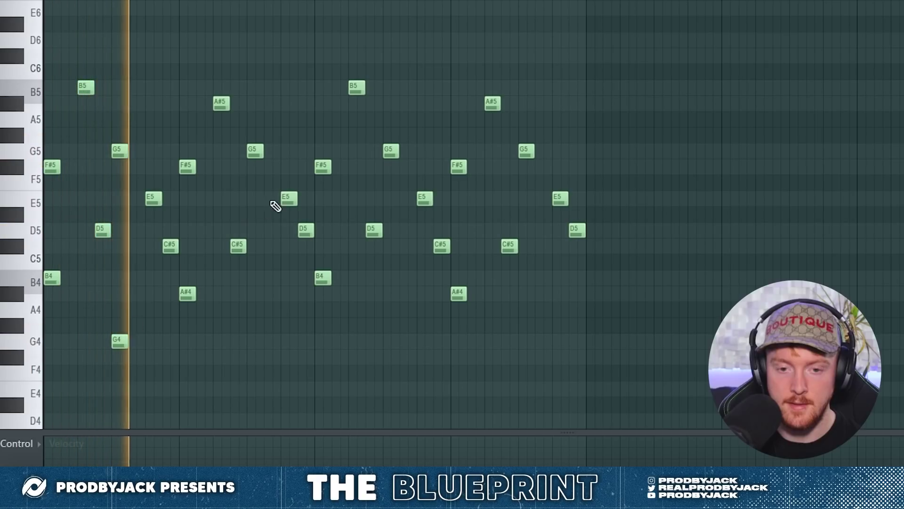
mouse_move(255, 152)
left_mouse_down()
mouse_move(254, 169)
mouse_move(256, 156)
left_mouse_up()
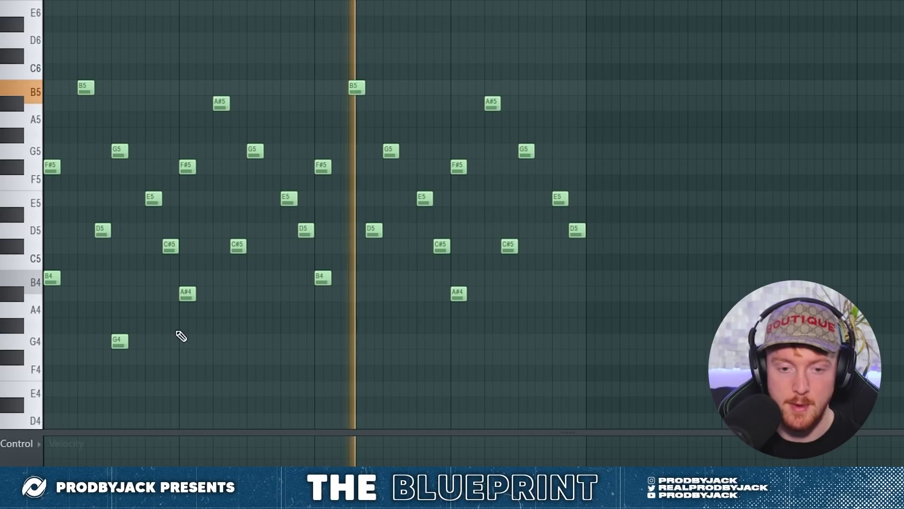
right_click(118, 343)
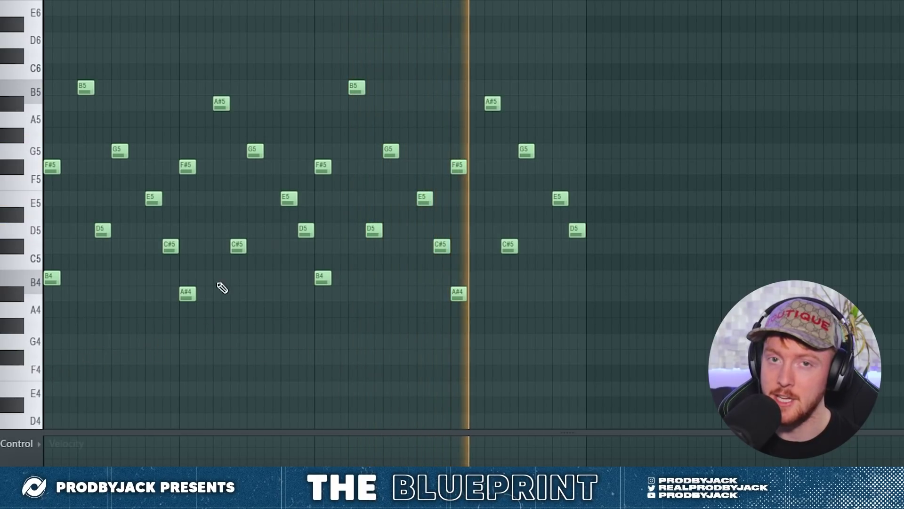
key("space")
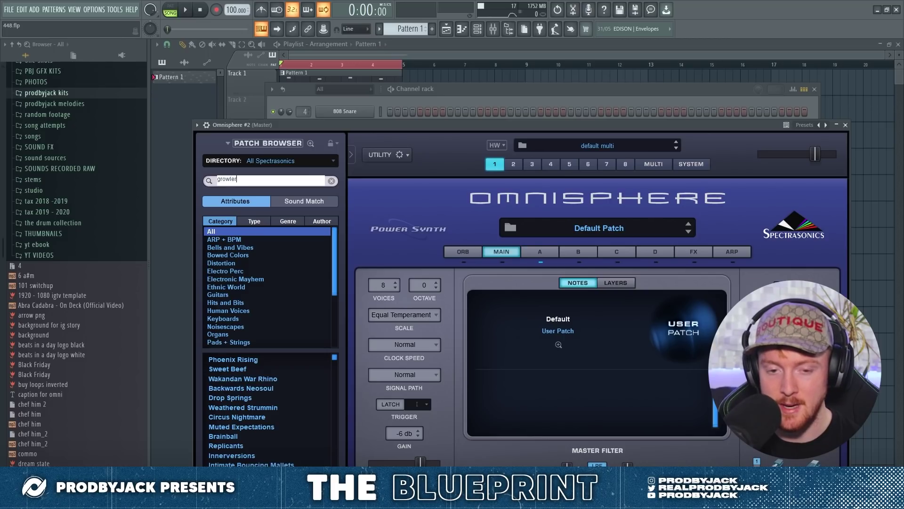
Search the Omnisphere #2 patch browser for "growler" and close the plugin window
key("Return")
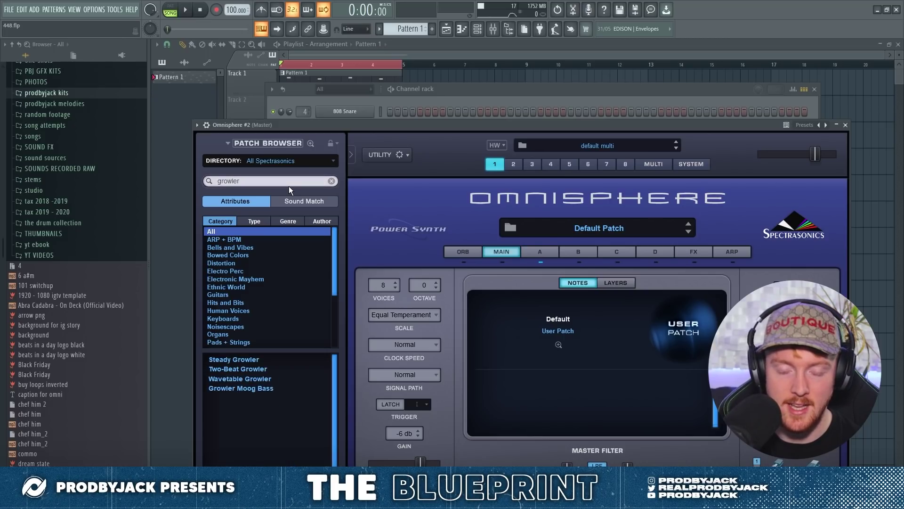
left_click(845, 125)
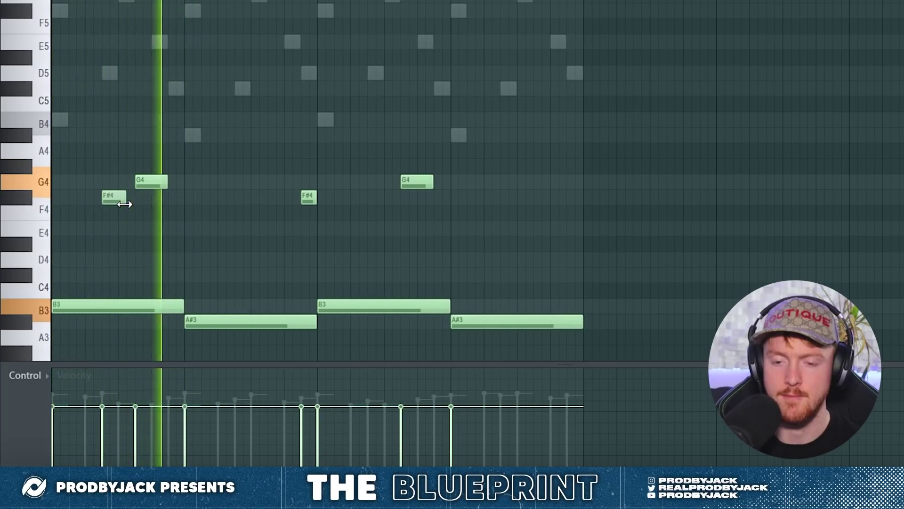
Shorten the first F#4 note of the bass line and add another F#4 shortly before the second G4
left_click_drag(128, 204, 117, 201)
left_click(372, 199)
scroll(374, 217, "up", 4)
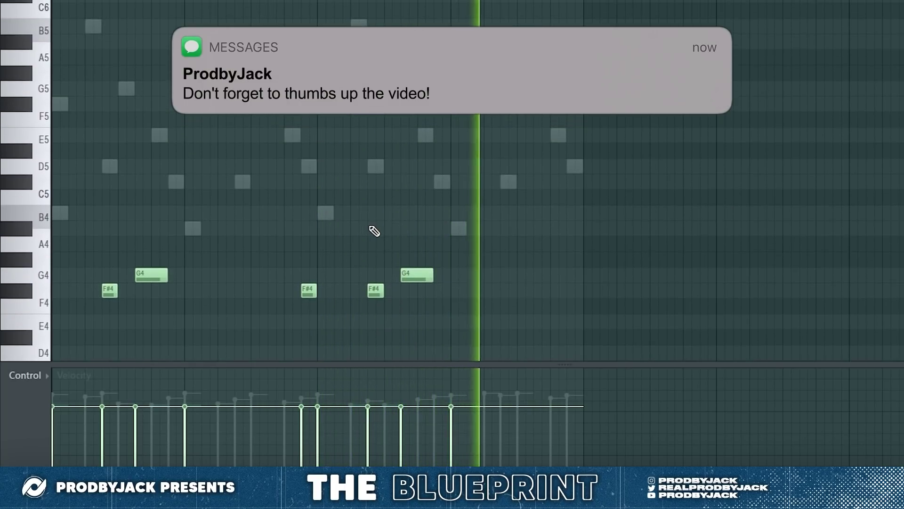
scroll(359, 204, "down", 3)
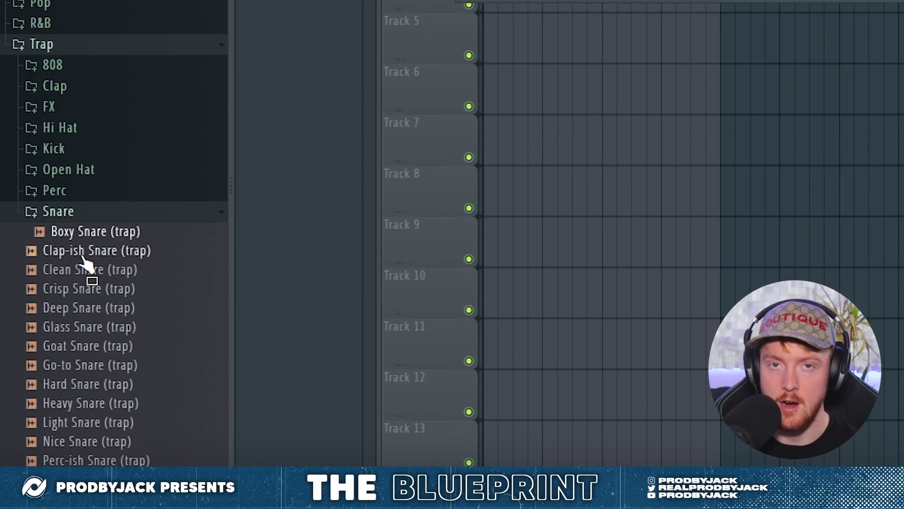
Audition samples in the Trap Snare folder and add Goat Snare (trap) as a new channel
left_click(94, 288)
left_click(106, 384)
left_click(113, 366)
left_click(109, 347)
left_click(106, 328)
left_click(99, 348)
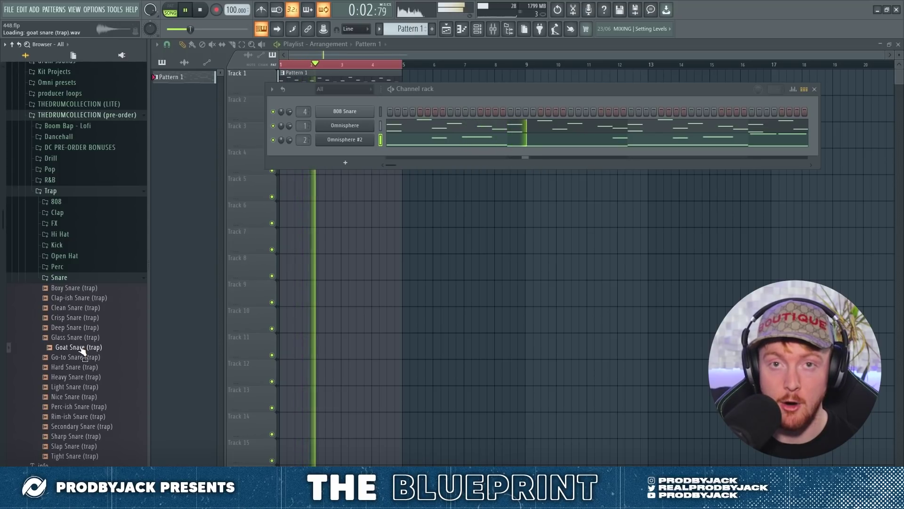
left_click_drag(347, 166, 357, 152)
Place Goat Snare (trap) hits at 16-step intervals on steps 9, 25 and 41
left_click(570, 154)
left_click(692, 154)
left_click_drag(399, 179, 77, 177)
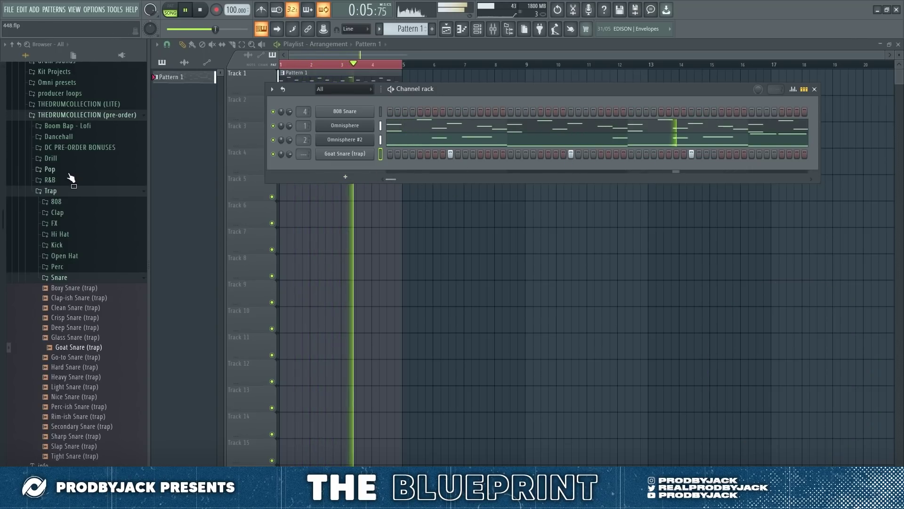
Add Bounce Hi Hat (trap) as a channel and load HH Midi 22 (130BPM) from the Ammo Vol 1 midi pack into it
left_click(80, 277)
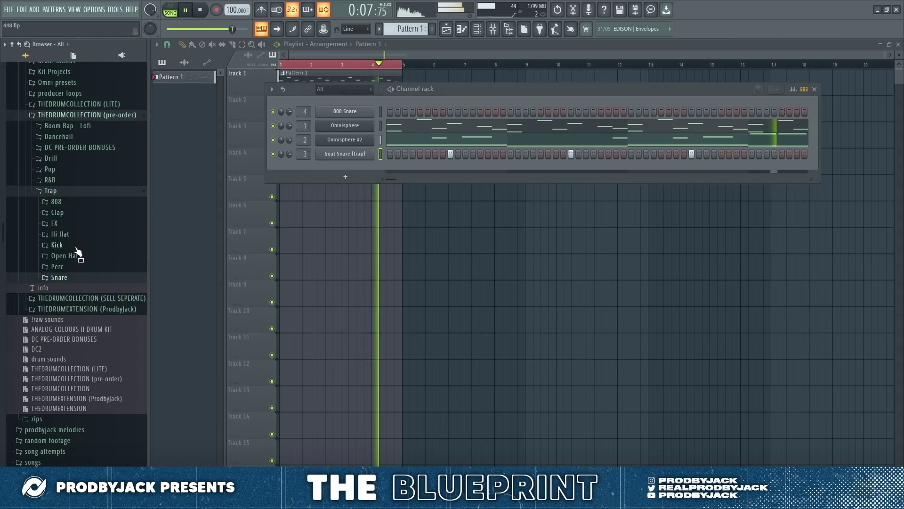
left_click(74, 235)
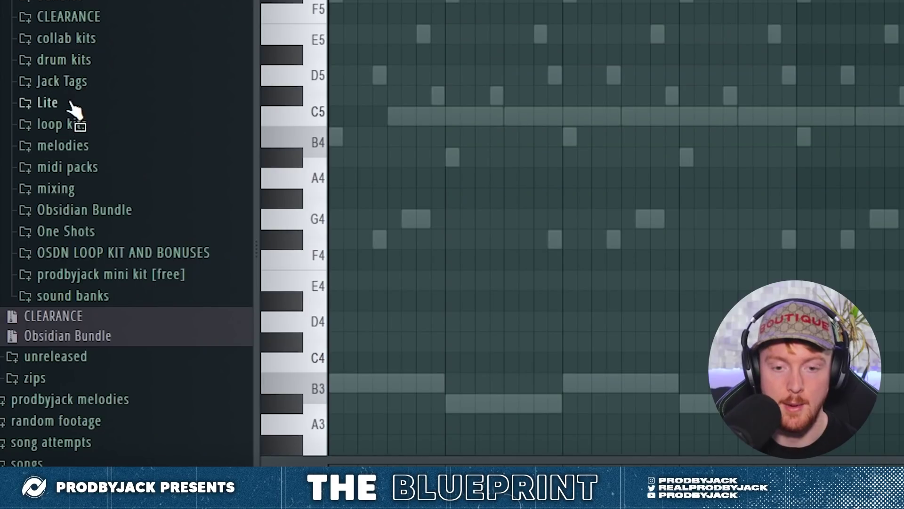
left_click(73, 178)
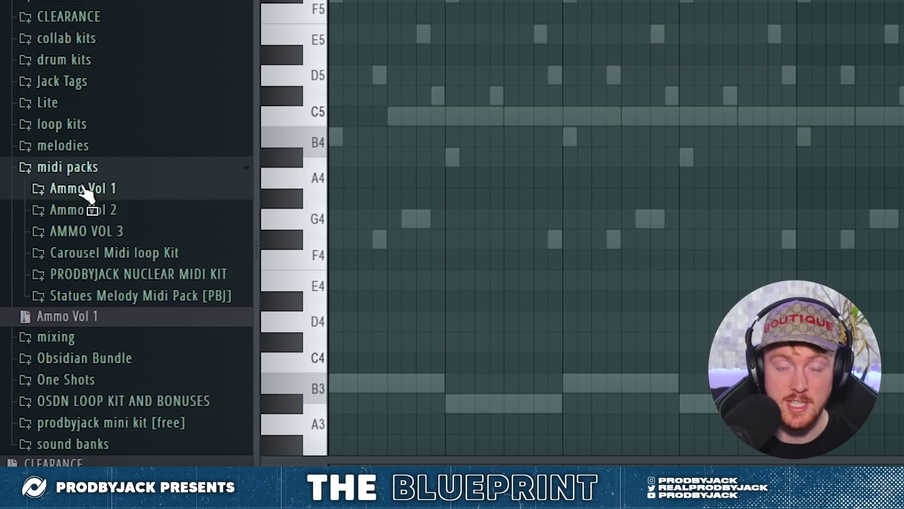
left_click(83, 189)
scroll(101, 251, "down", 5)
left_click_drag(636, 148, 555, 157)
key("space")
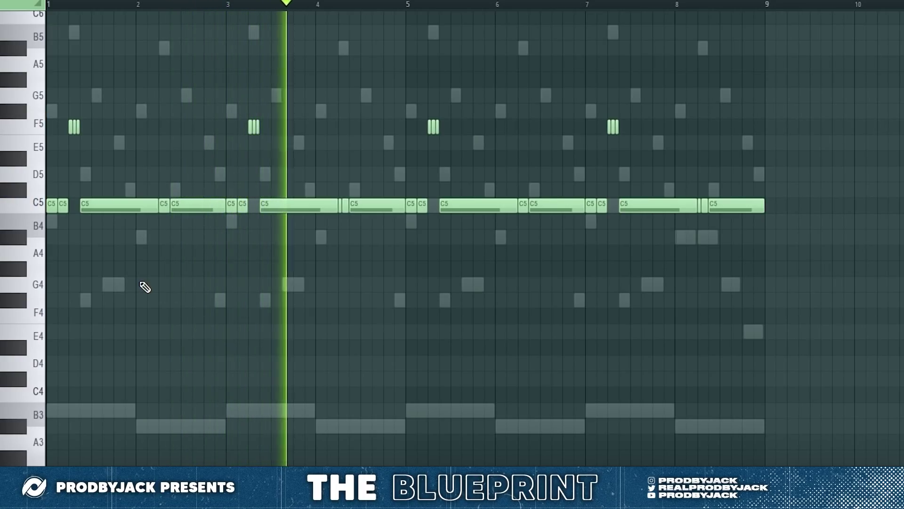
Add descending F#4, E4 and D4 hi-hat notes in bar 2, lengthening them and spacing them evenly one after another
scroll(60, 252, "up", 3)
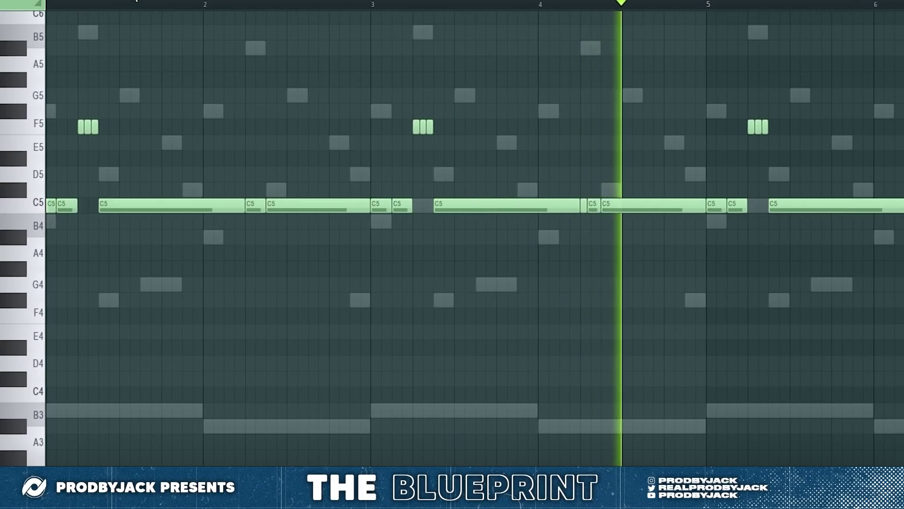
left_click_drag(59, 1, 40, 4)
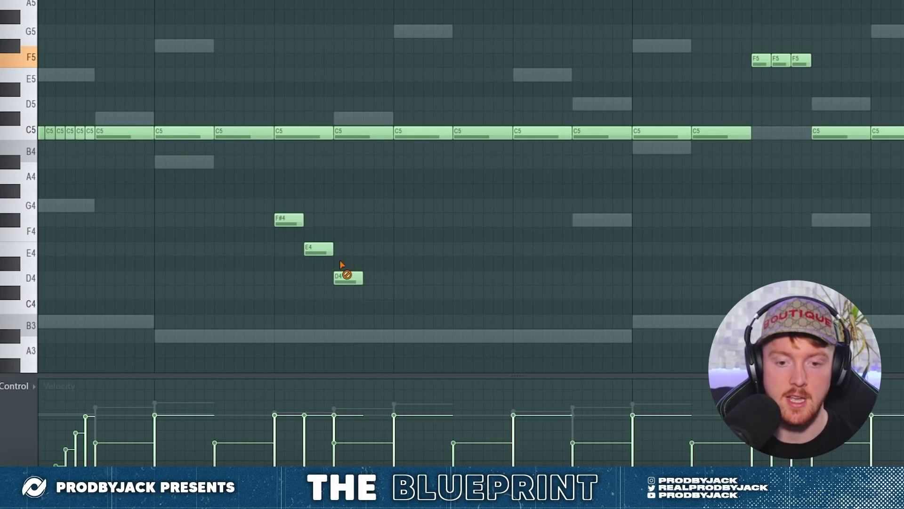
key("space")
left_click(315, 248)
left_click(355, 278)
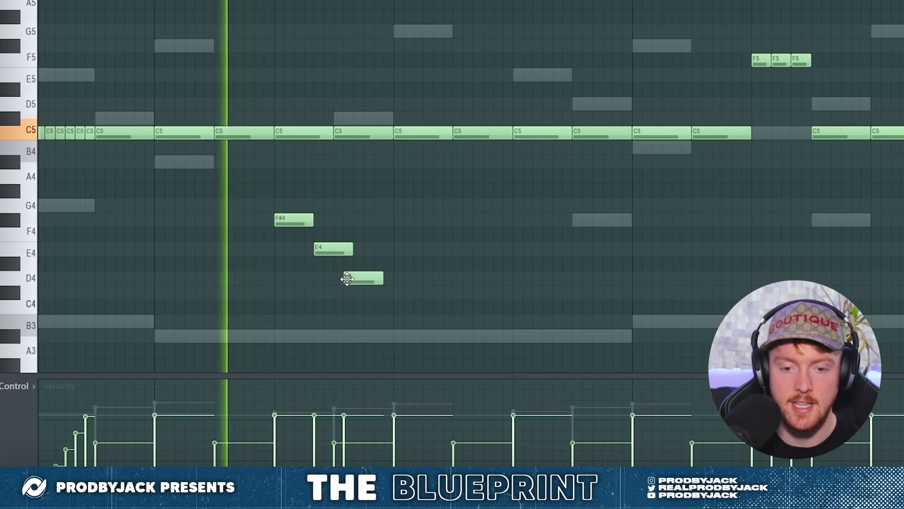
Taper the velocities of the F#4, E4 and D4 hi-hat notes in bar 2 from high to low
scroll(381, 290, "down", 2)
scroll(382, 291, "down", 2)
left_click_drag(241, 185, 282, 288)
left_click_drag(238, 414, 266, 464)
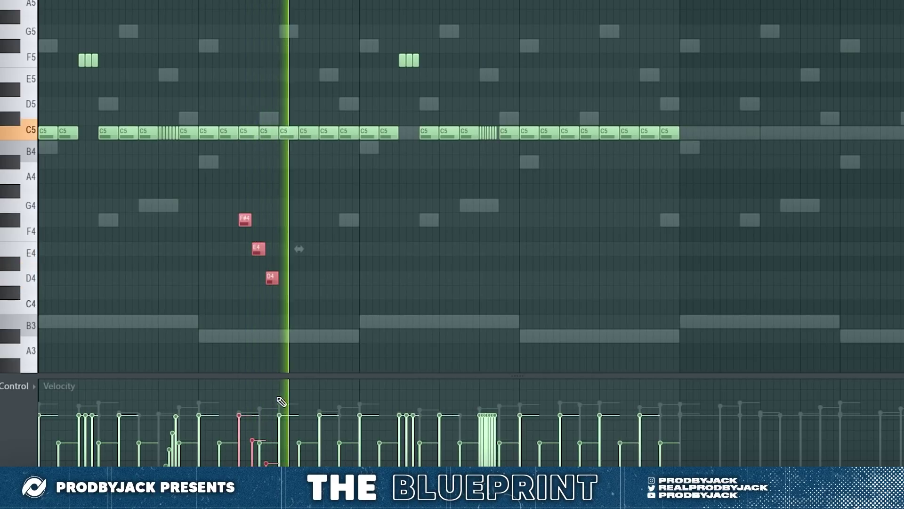
left_click(325, 350)
scroll(60, 170, "up", 3)
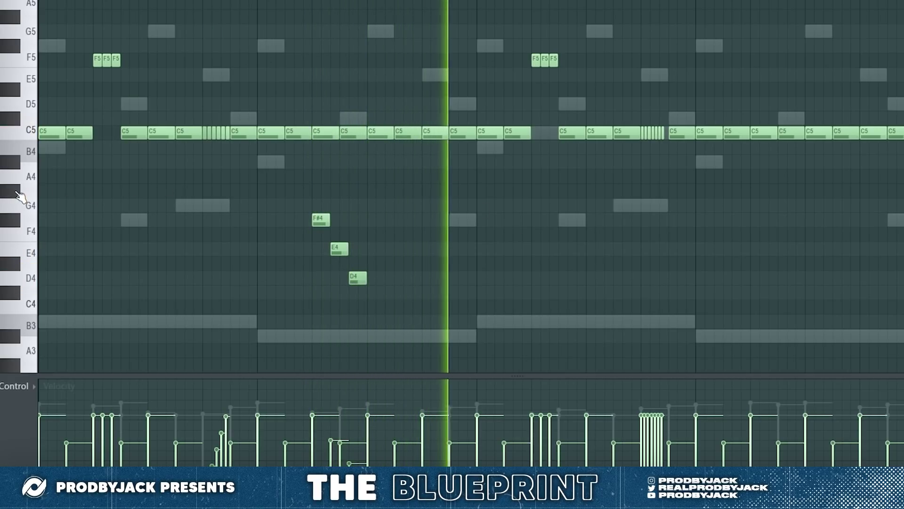
key("space")
Replace bars 3 and 4 of the hi-hat pattern with a duplicate of bars 1 and 2
scroll(565, 177, "down", 3)
left_click_drag(363, 40, 710, 196)
key("Delete")
key("ctrl+b")
key("ctrl+d")
key("space")
Pan the descending F#4, E4 and D4 hi-hat notes in bar 2 alternately left, right and left, and play the result
scroll(464, 258, "down", 2)
scroll(448, 258, "up", 1)
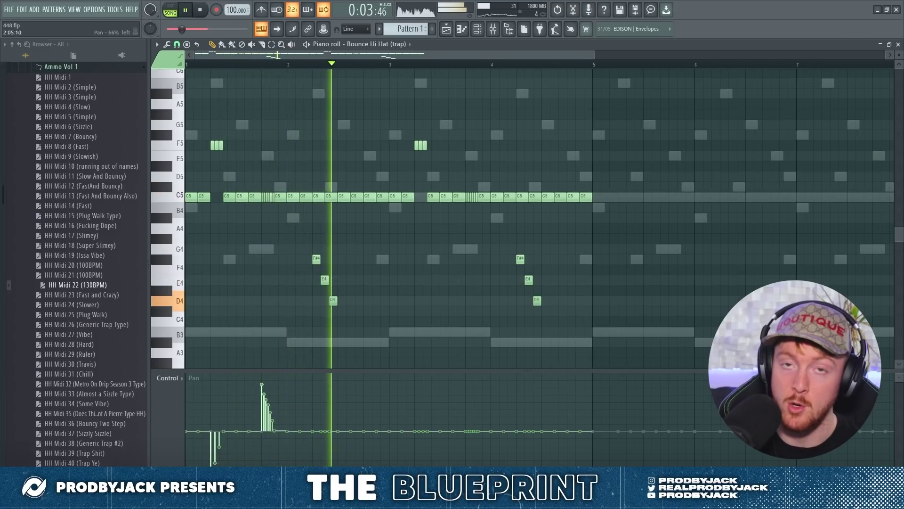
key("space")
left_click_drag(317, 245, 333, 298)
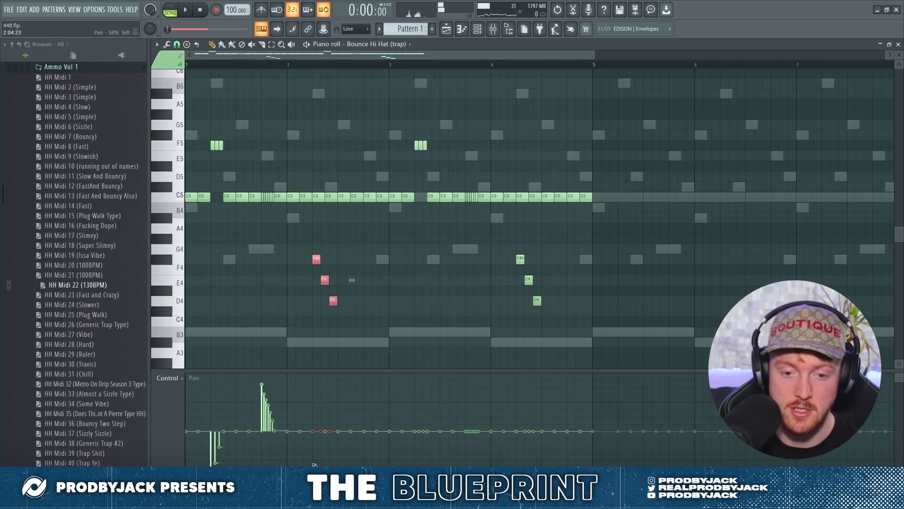
left_click(321, 379)
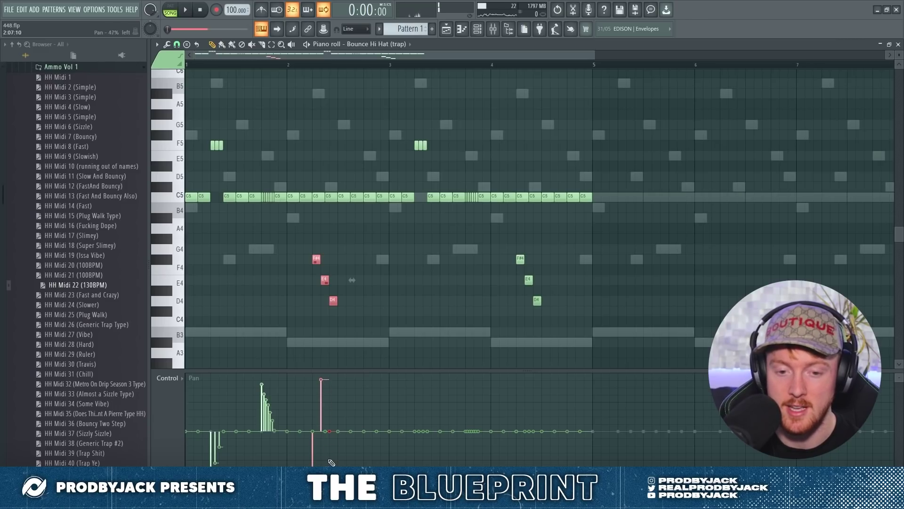
key("space")
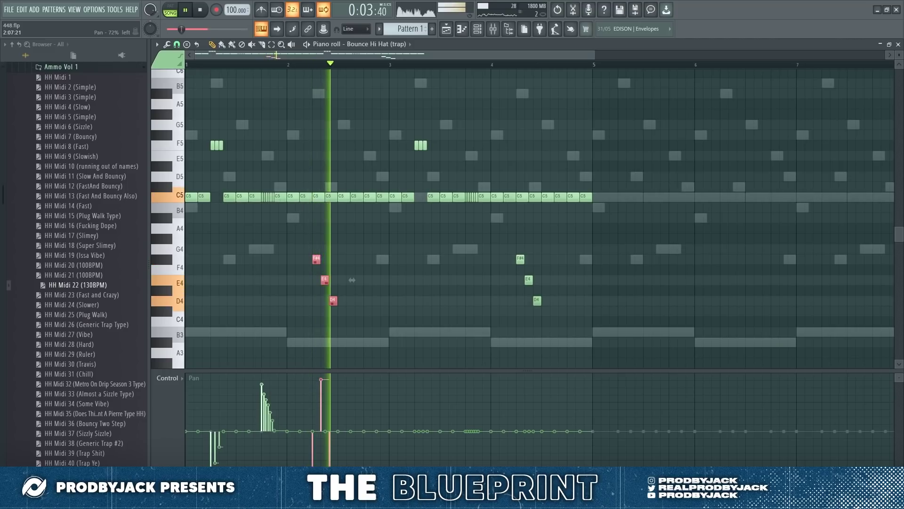
Place Harsh Open Hat (trap) hits on steps 7 and 39 and route the channel to mixer track 5
key("F6")
left_click(435, 181)
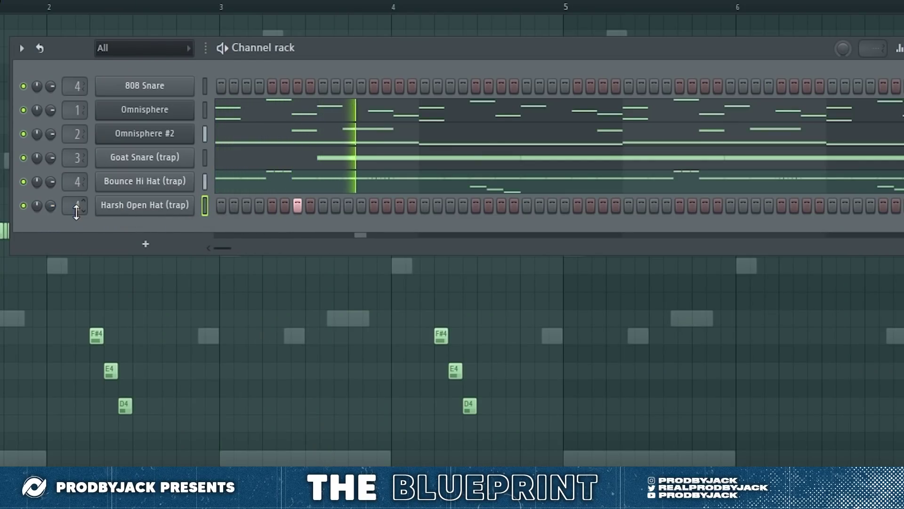
scroll(76, 207, "up", 1)
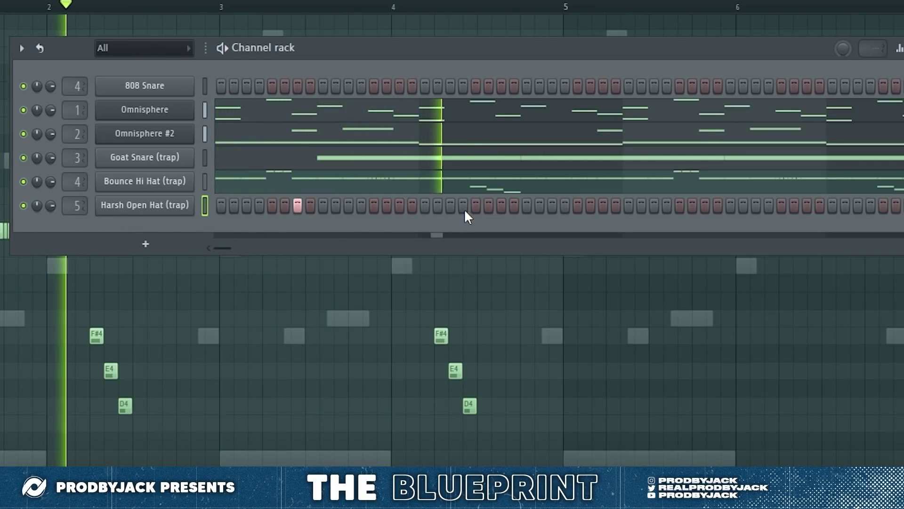
left_click(703, 206)
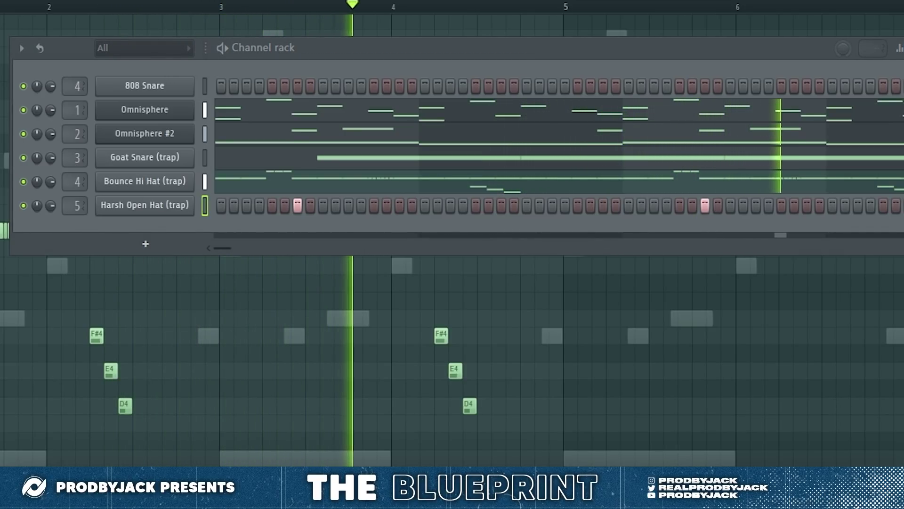
Add Wide Open Hat (trap) on mixer track 6 with hits on steps 1, 17, 33 and 49
left_click_drag(178, 247, 175, 239)
right_click(175, 239)
left_click(403, 291)
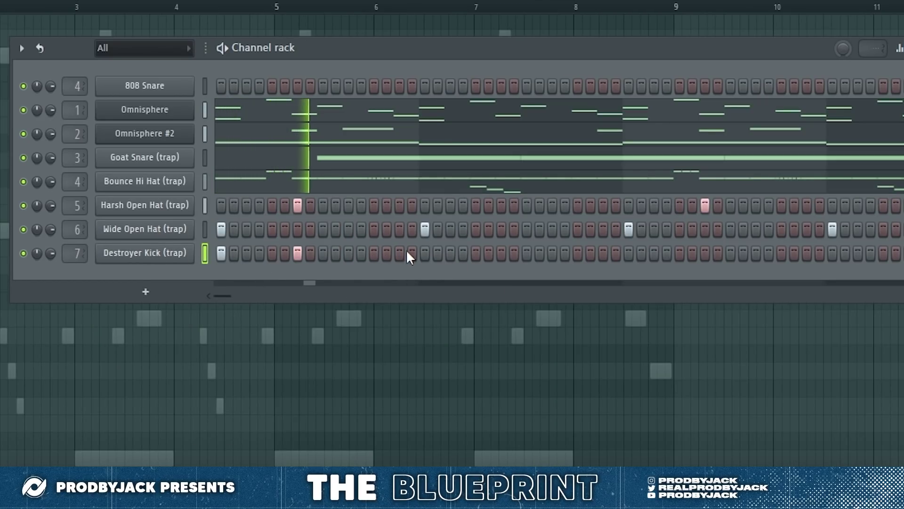
Extend the Destroyer Kick (trap) pattern with hits on steps 17, 21, 33, 39, 49 and 53
left_click(425, 252)
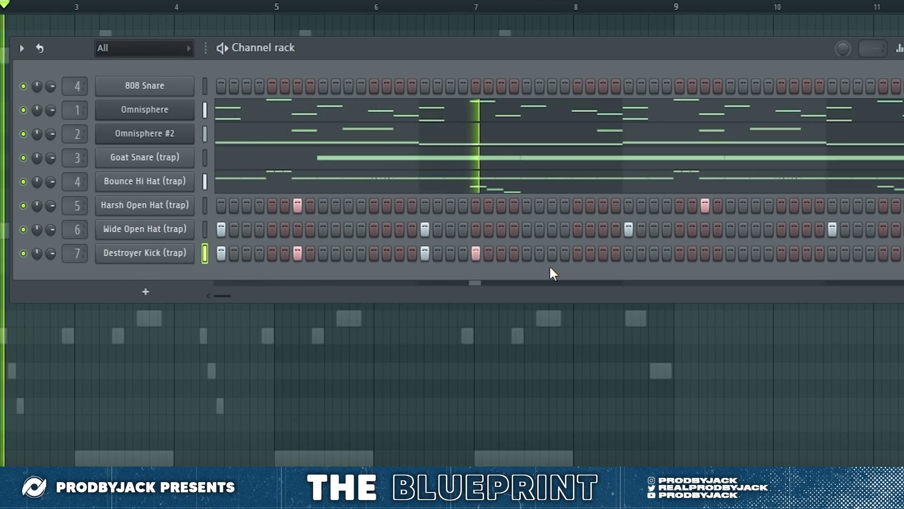
left_click(628, 254)
left_click(704, 254)
left_click(831, 254)
left_click(882, 256)
left_click_drag(225, 295, 232, 295)
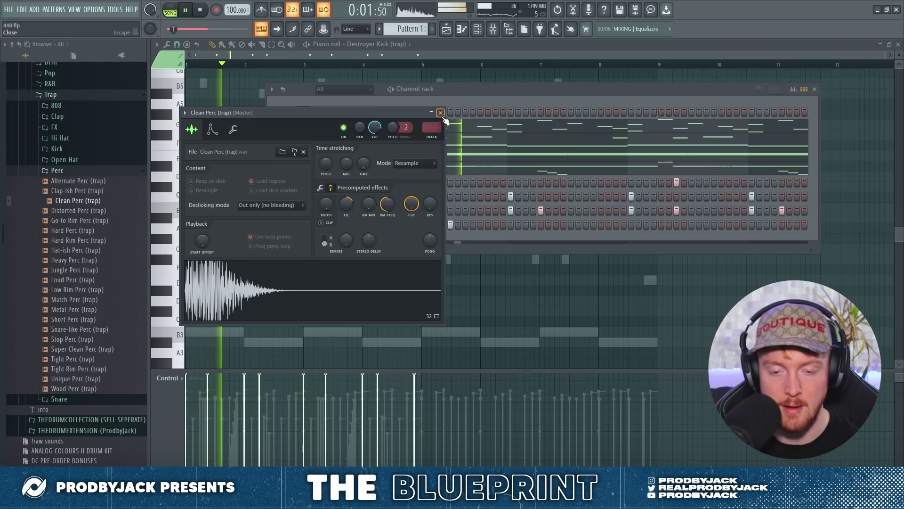
Place Clean Perc (trap) hits on steps 25 and 41 and clear the Goat Snare (trap) hits
key("Escape")
left_click(570, 224)
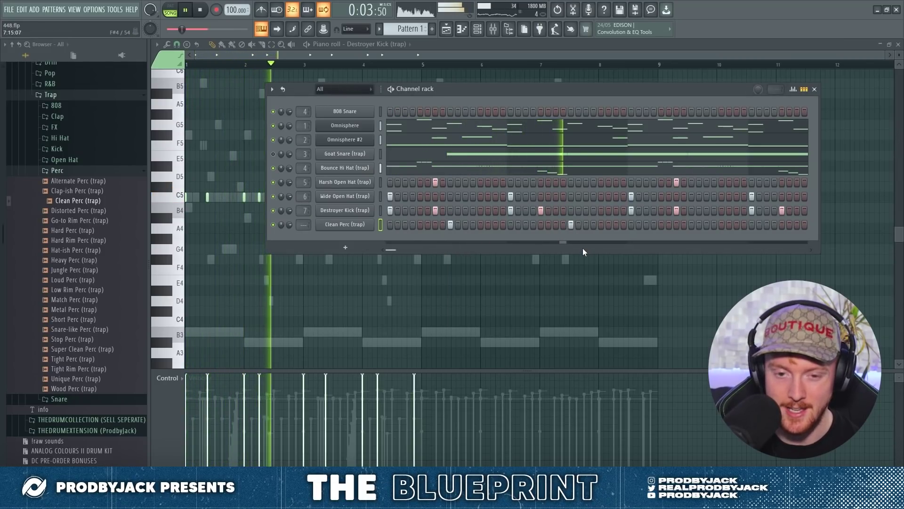
left_click(691, 227)
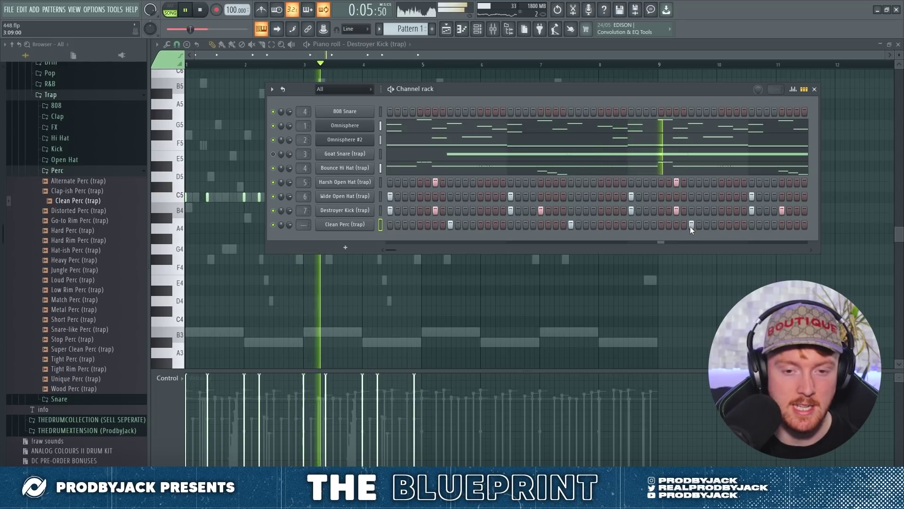
left_click(495, 156)
left_click(494, 155)
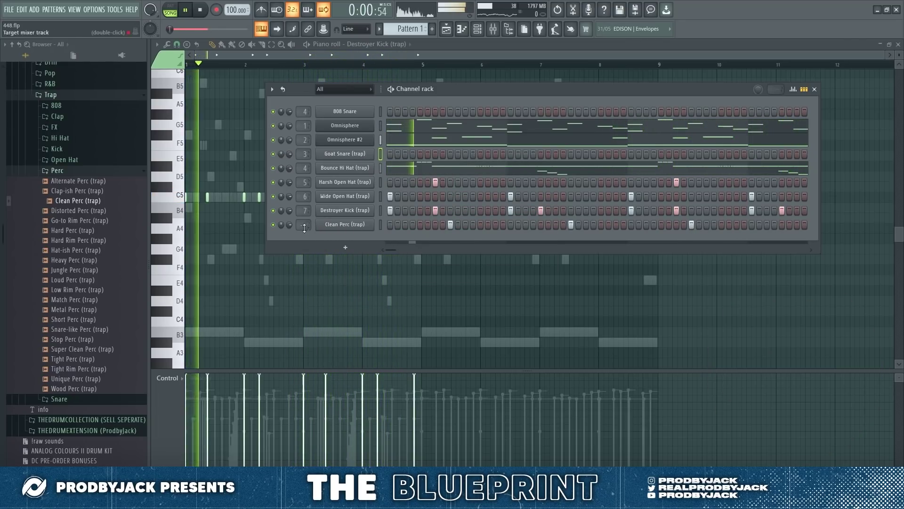
Make the Clean Perc (trap) notes legato in the piano roll and duplicate them to fill all eight bars
right_click(325, 228)
left_click(383, 223)
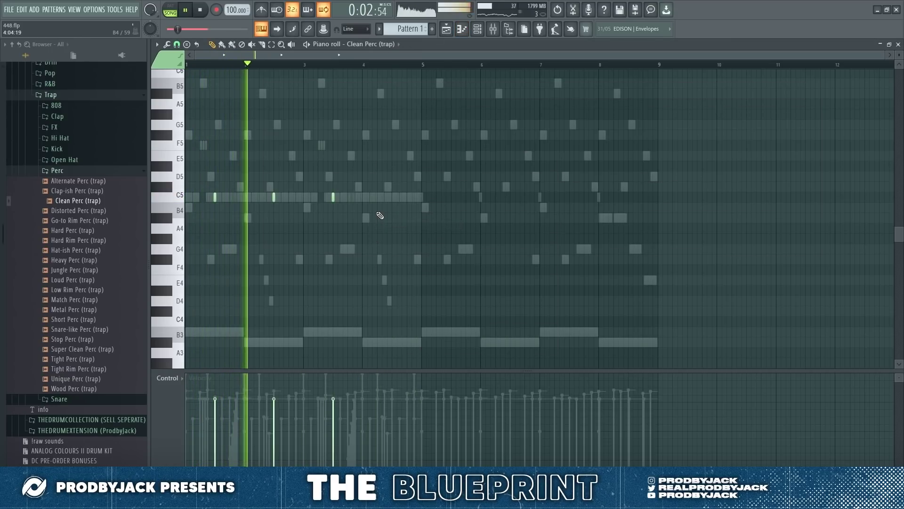
key("ctrl+l")
key("ctrl+a")
key("ctrl+b")
key("ctrl+b")
key("ctrl+b")
key("ctrl+d")
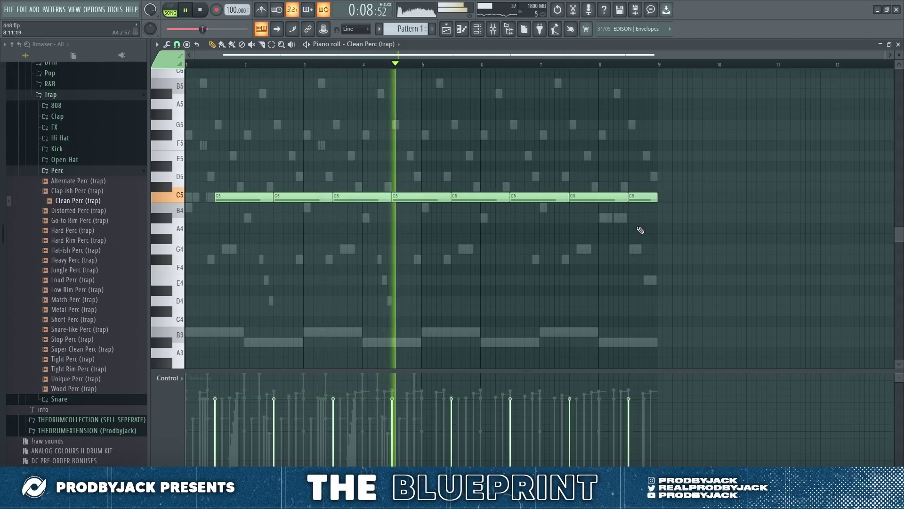
Lower the Goat Snare (trap) roll after the C5 hit in bar 2 to G4 and copy it to bar 4
left_click_drag(692, 131, 277, 238)
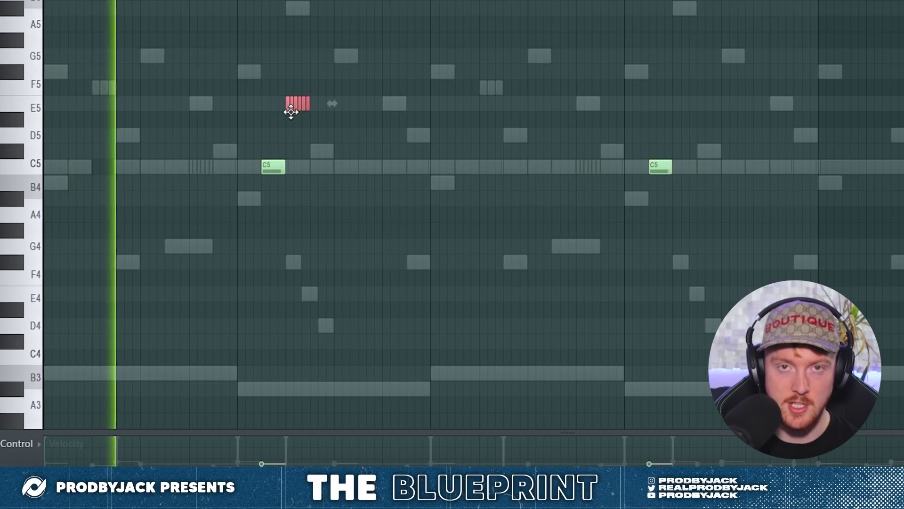
left_click_drag(291, 111, 293, 258)
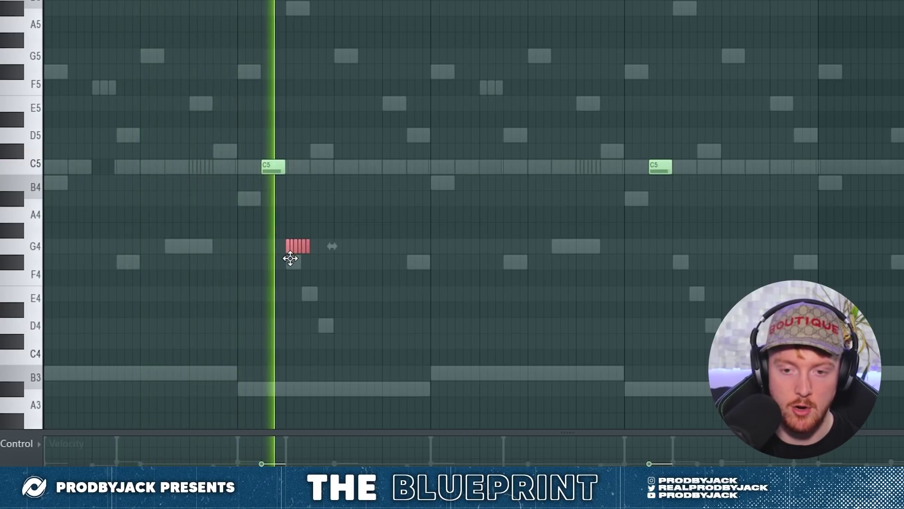
left_click_drag(297, 246, 680, 238)
Copy the Goat Snare (trap) hits and rolls from the first four bars into bars 5 to 8
scroll(691, 347, "down", 3)
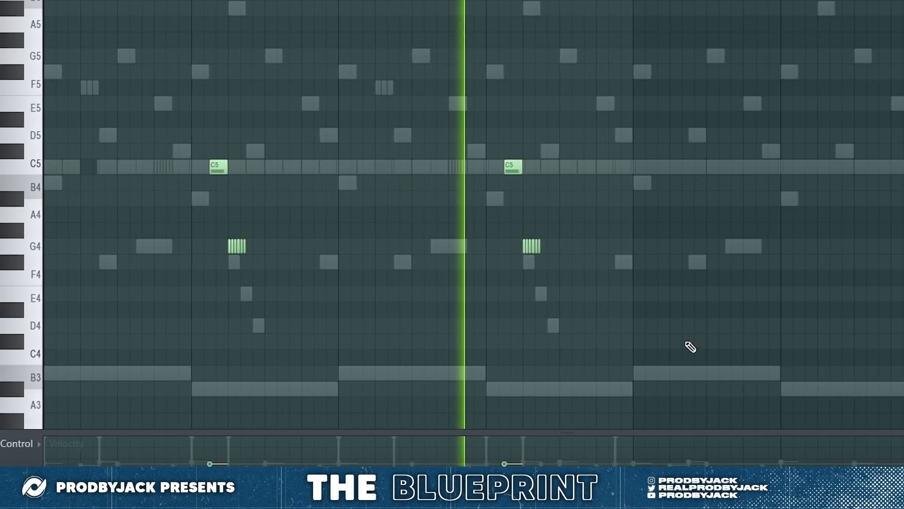
left_click_drag(620, 332, 146, 136)
left_click_drag(171, 166, 619, 171)
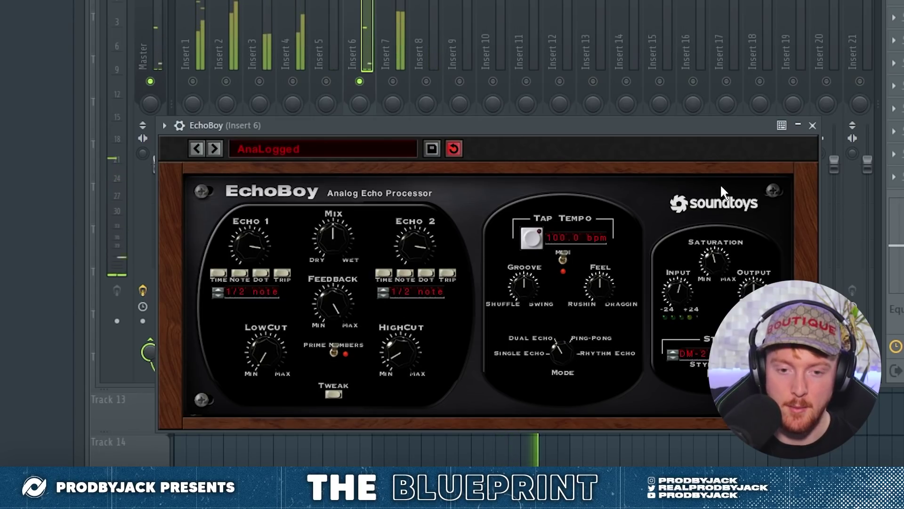
Advance EchoBoy on Insert 6 by two presets and set up ValhallaVintageVerb after it with a 22.4% mix
left_click(214, 150)
left_click(214, 149)
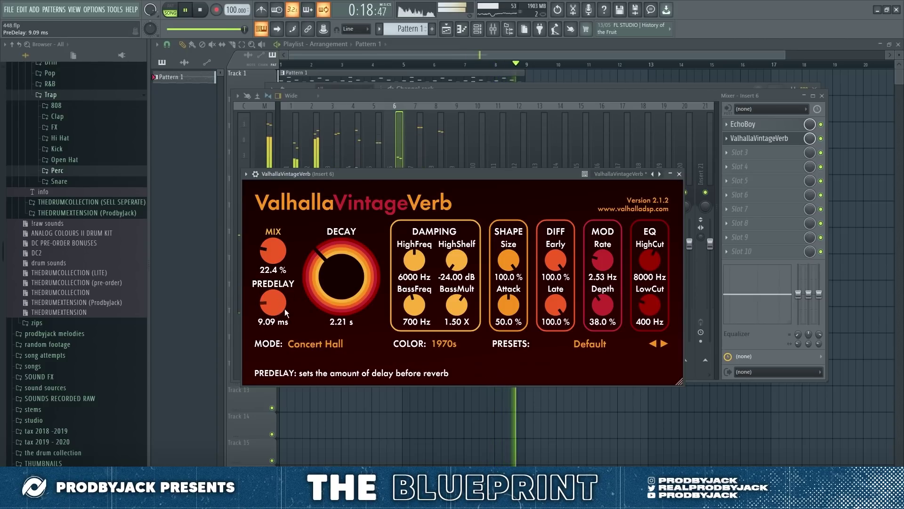
left_click(679, 174)
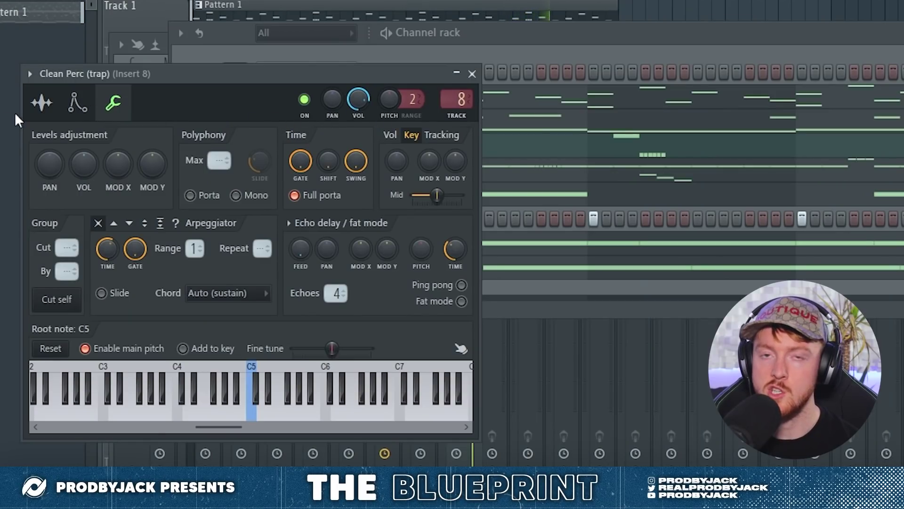
Adjust the Clean Perc (trap) sample's time-stretching pitch and save the project
left_click(42, 102)
mouse_move(266, 158)
left_mouse_down()
mouse_move(266, 177)
mouse_move(269, 160)
left_mouse_up()
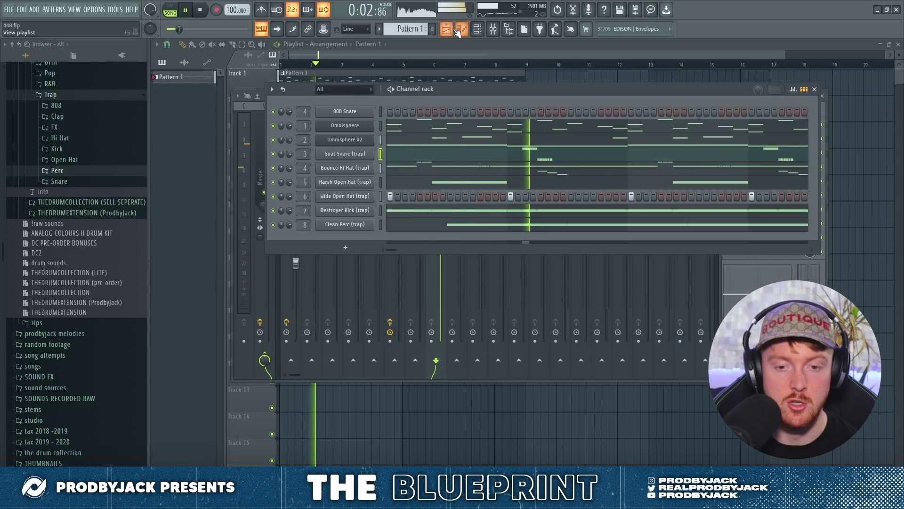
key("ctrl+s")
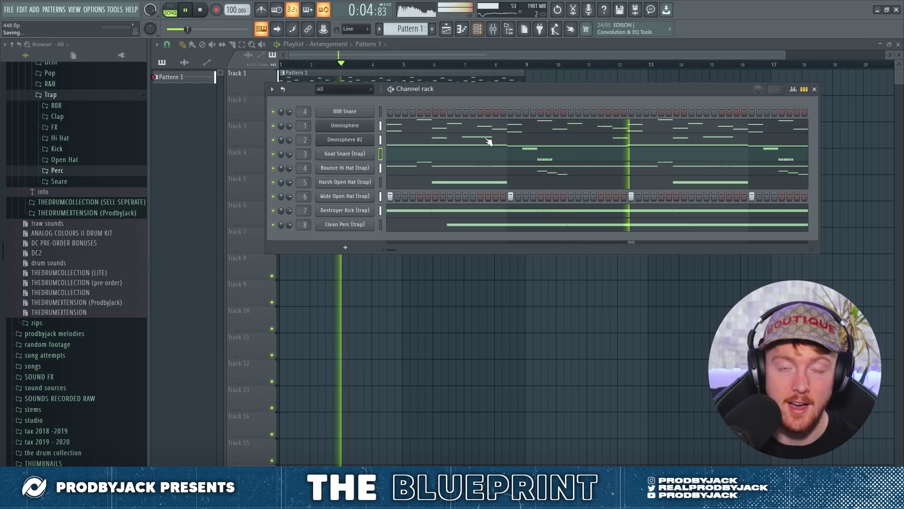
Set the Bounce Hi Hat (trap) channel's time shift to 0:02
left_click(361, 168)
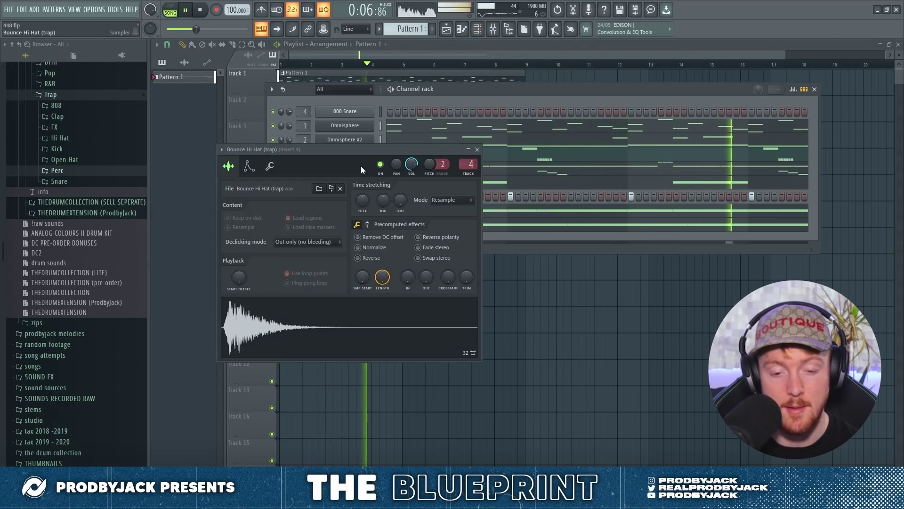
left_click(270, 171)
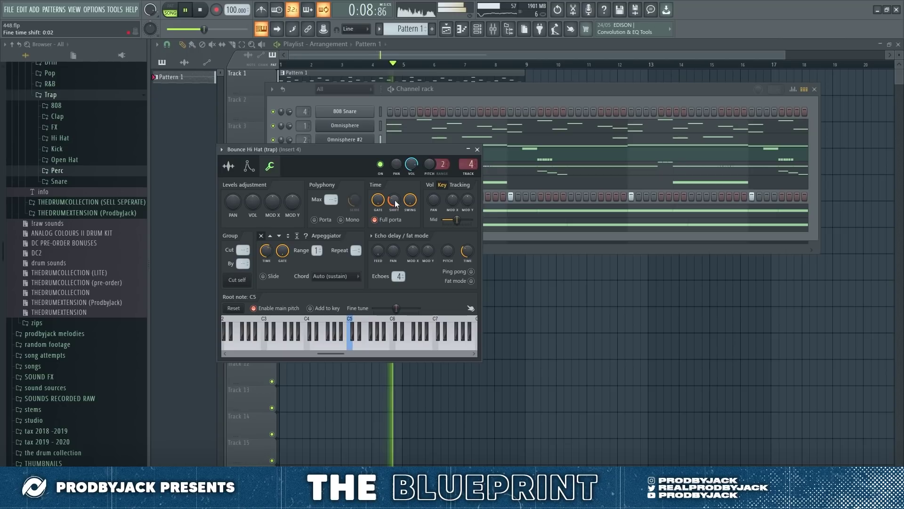
left_click(478, 150)
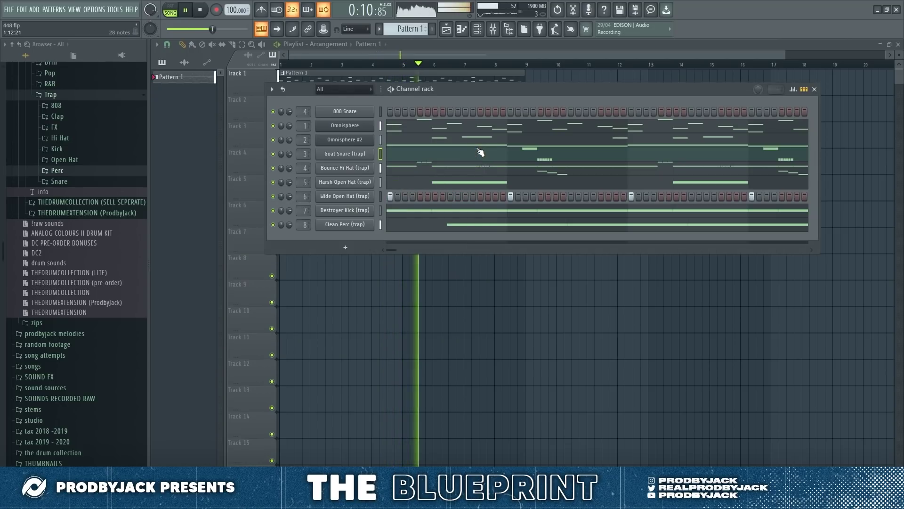
scroll(75, 169, "up", 2)
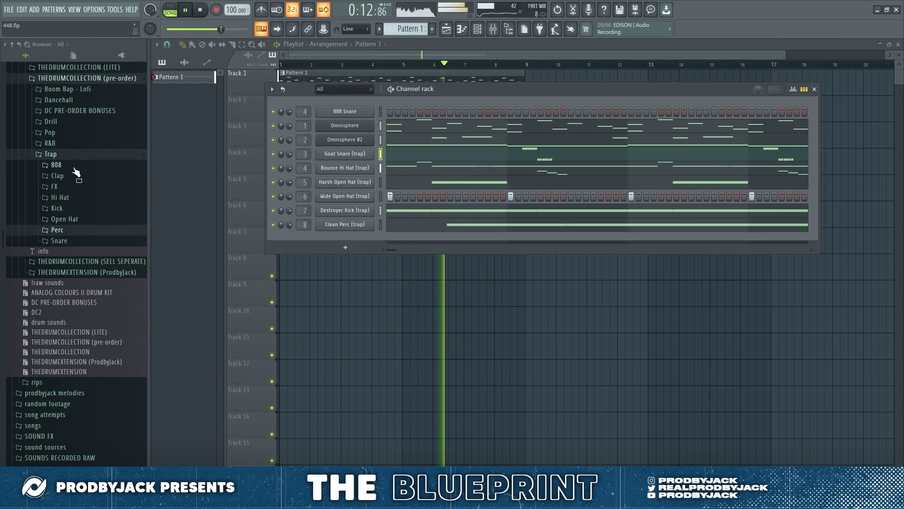
left_click(459, 31)
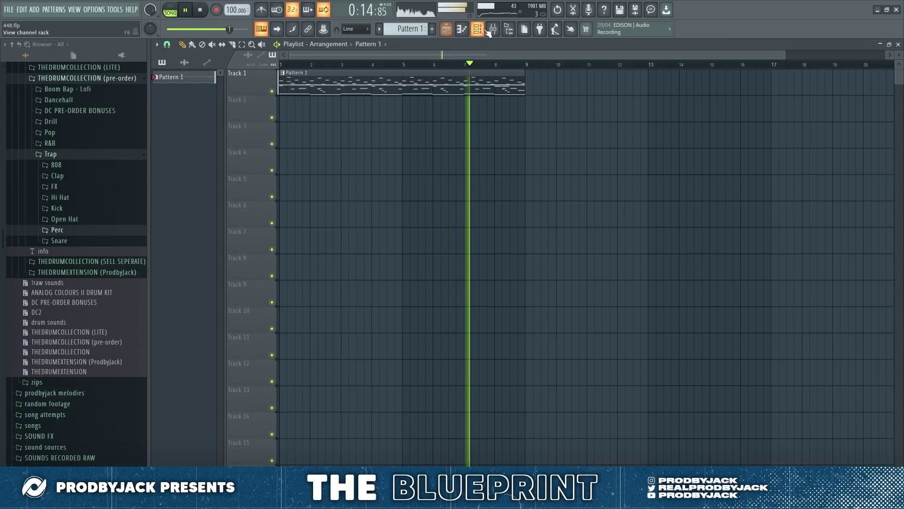
left_click(478, 31)
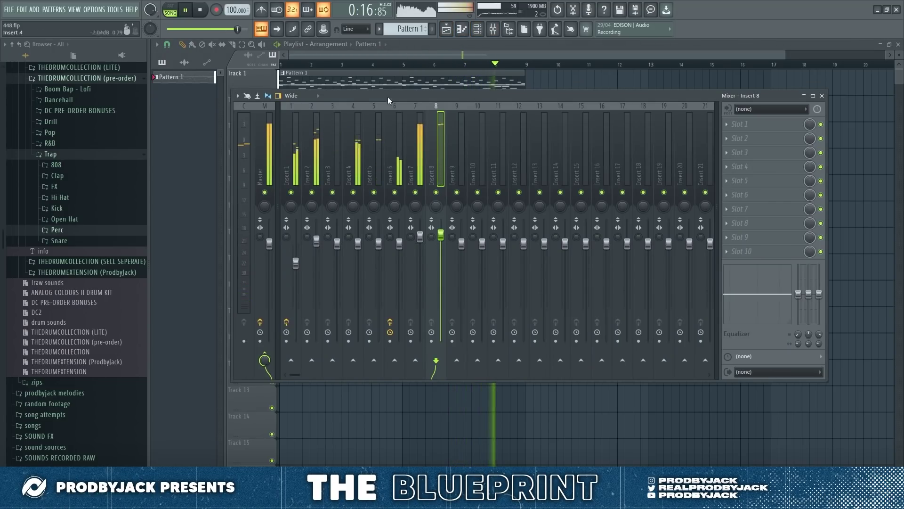
left_click(446, 29)
left_click(487, 28)
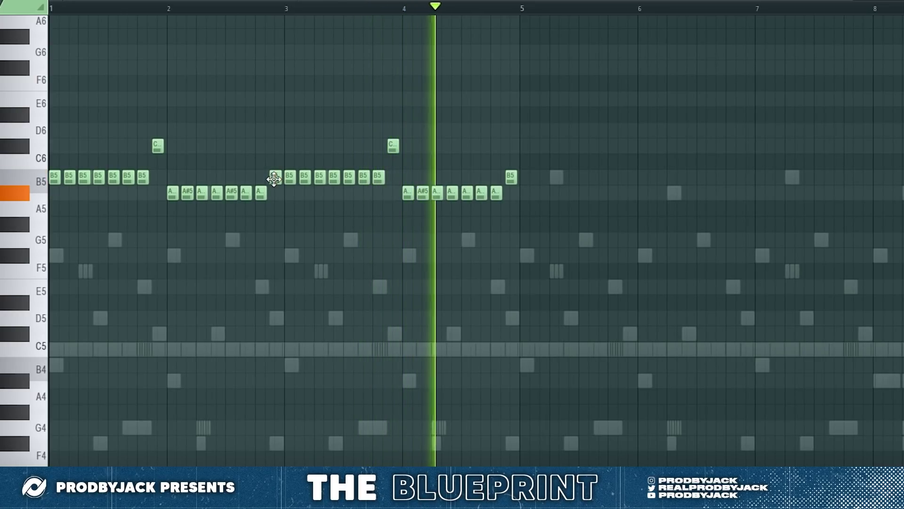
Raise the last note of bar 2 in the Kontakt melody and switch off Guitar Rig 6's Distortion module on Insert 9
left_click_drag(274, 179, 271, 119)
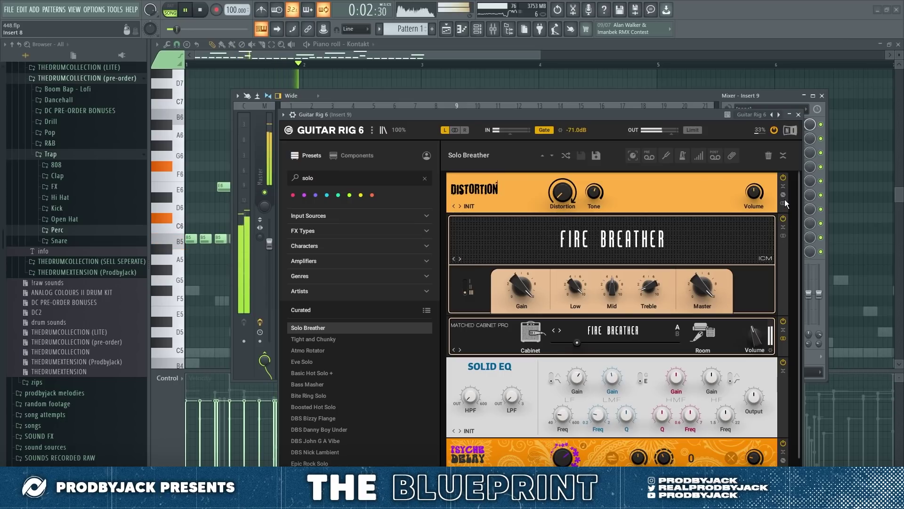
left_click(784, 178)
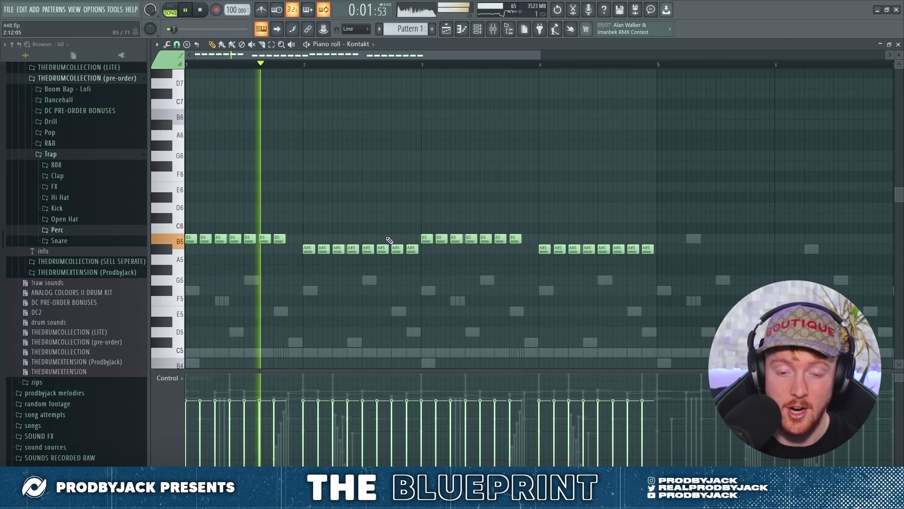
Delete the last A#5 note of bar 2 in the Kontakt melody and bring up the mixer
right_click(410, 248)
key("F9")
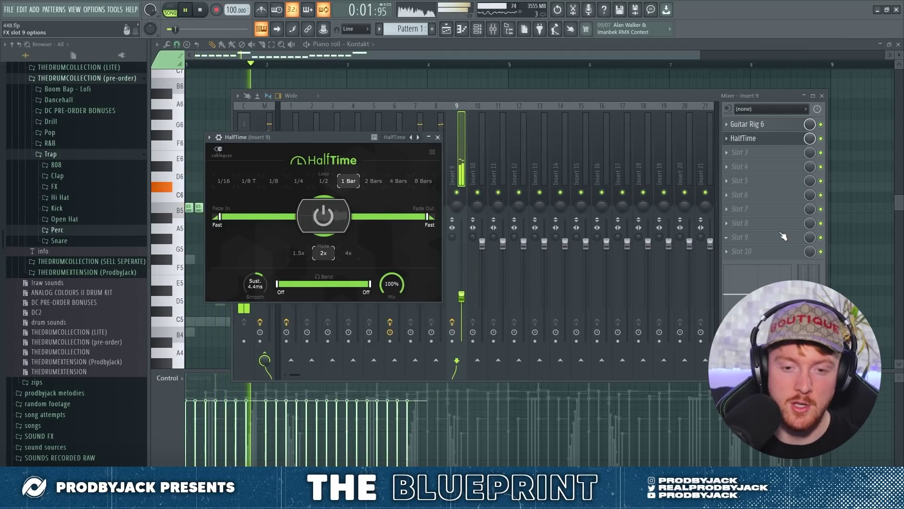
Adjust the noise amount of RC-20 Retro Color on Insert 1, using its Vinyl 2 preset
left_click(855, 211)
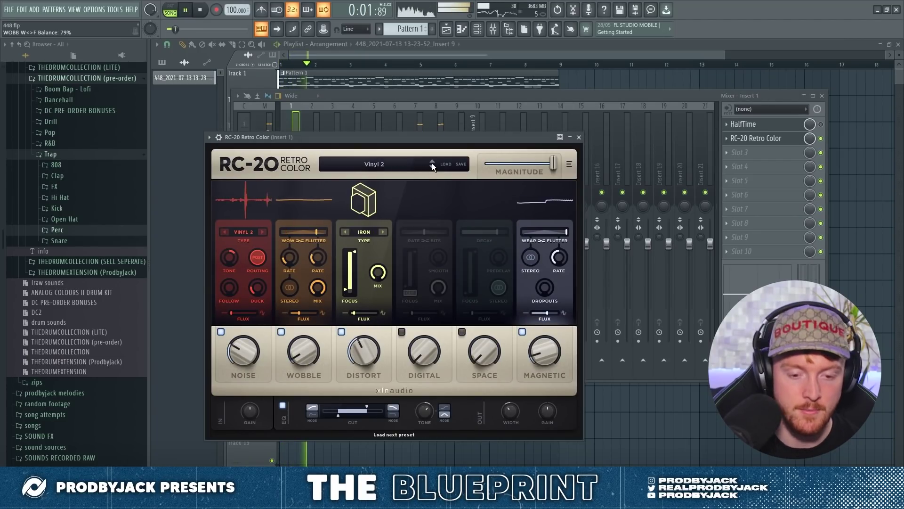
left_click_drag(246, 357, 290, 354)
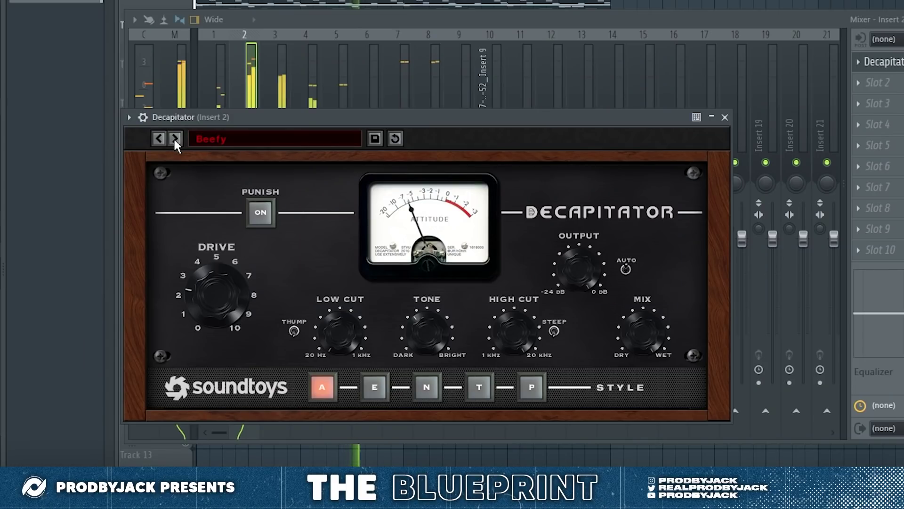
Step the Decapitator on Insert 2 forward through its presets from Beefy to past DarkFat
left_click(175, 138)
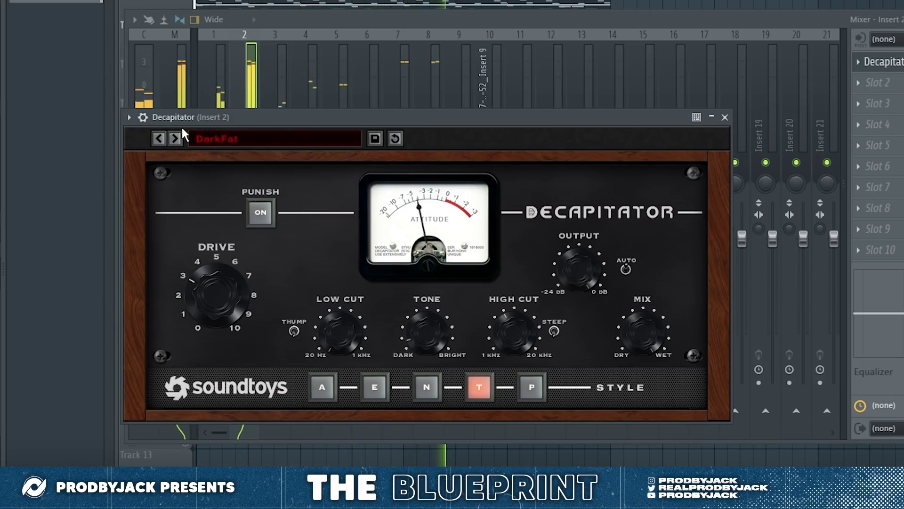
left_click(725, 118)
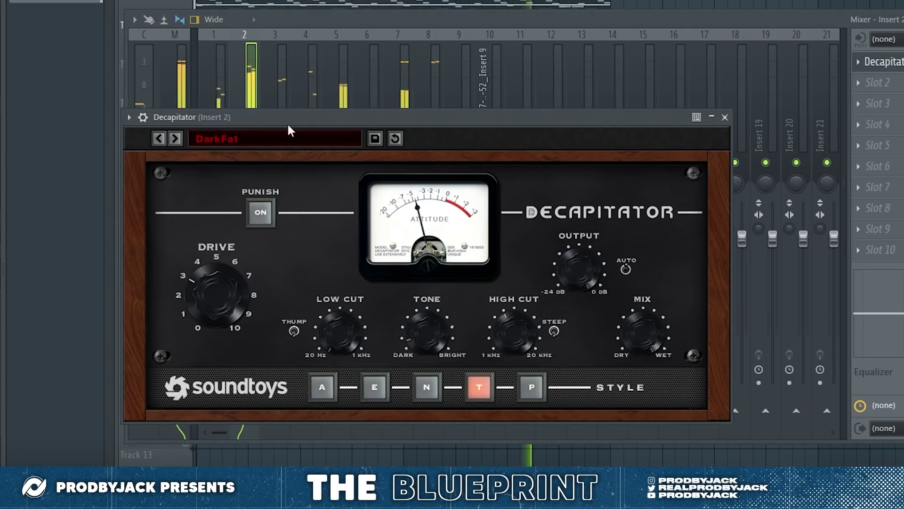
left_click(175, 139)
left_click(175, 139)
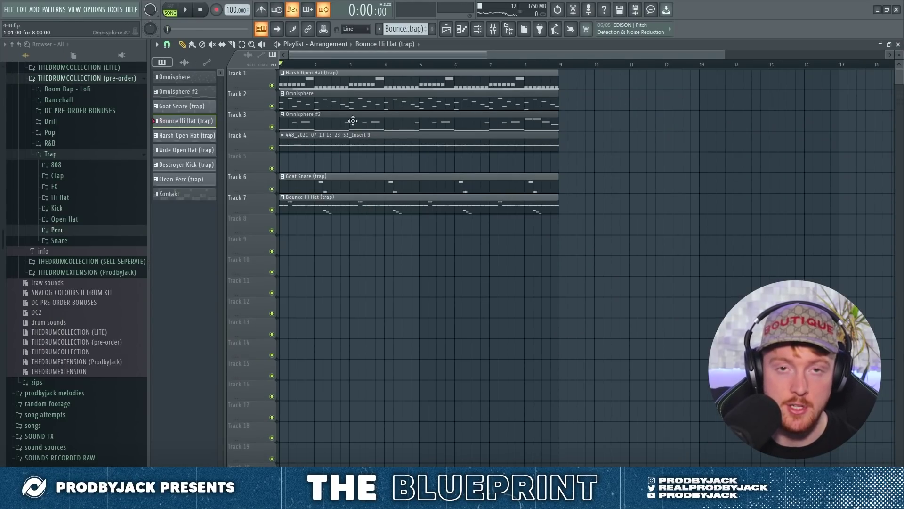
Spread the Wide Open Hat, Harsh Open Hat, Destroyer Kick and Clean Perc pattern clips over playlist Tracks 8 to 11
left_click_drag(325, 193, 323, 240)
left_click_drag(306, 74, 302, 226)
left_click_drag(305, 74, 286, 290)
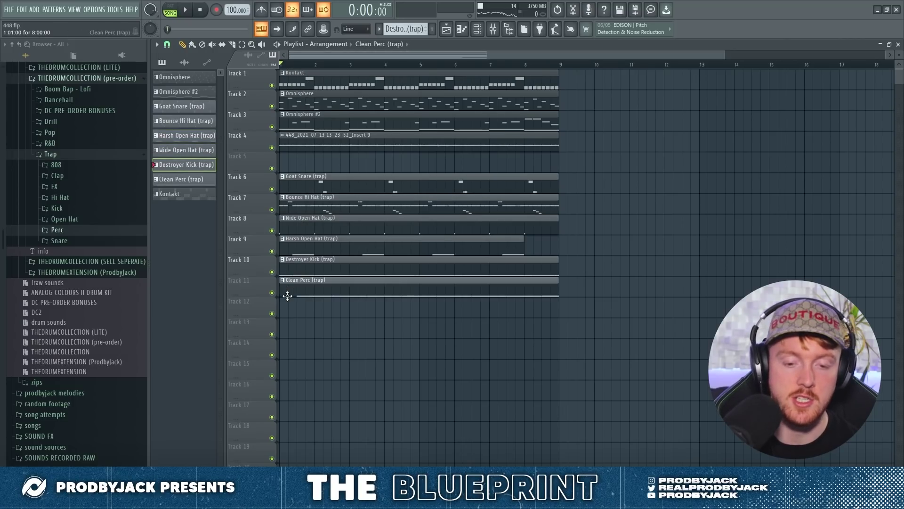
left_click_drag(303, 85, 410, 106)
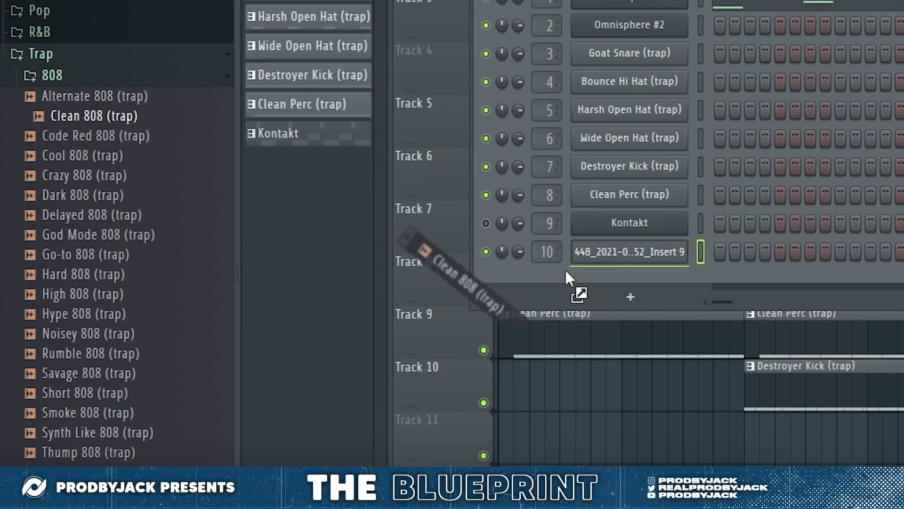
Add the Clean 808 (trap) sample as a new channel below the last one and open its note editor
left_click_drag(553, 267, 611, 284)
left_click(612, 280)
left_click(481, 83)
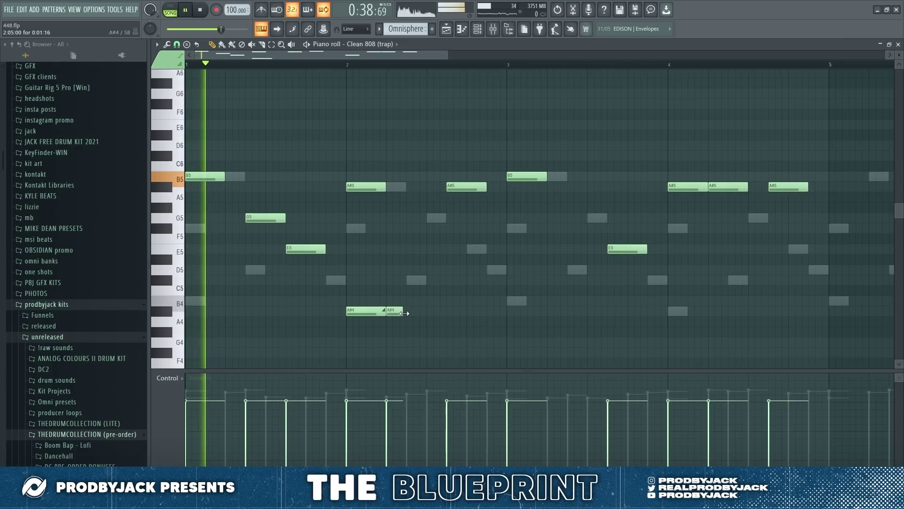
Lengthen the second A#4 note in bar 2 of the Clean 808 line to match the A#4 note before it
left_click_drag(402, 313, 426, 312)
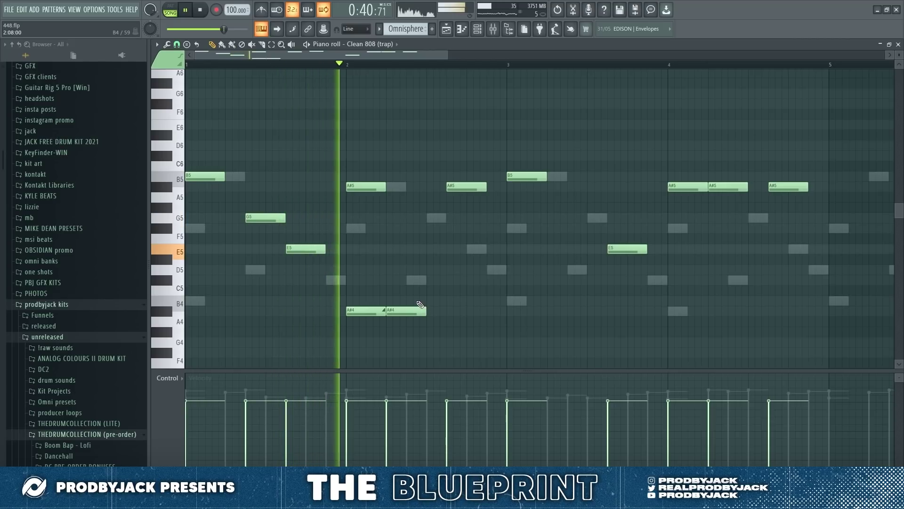
left_click(450, 311)
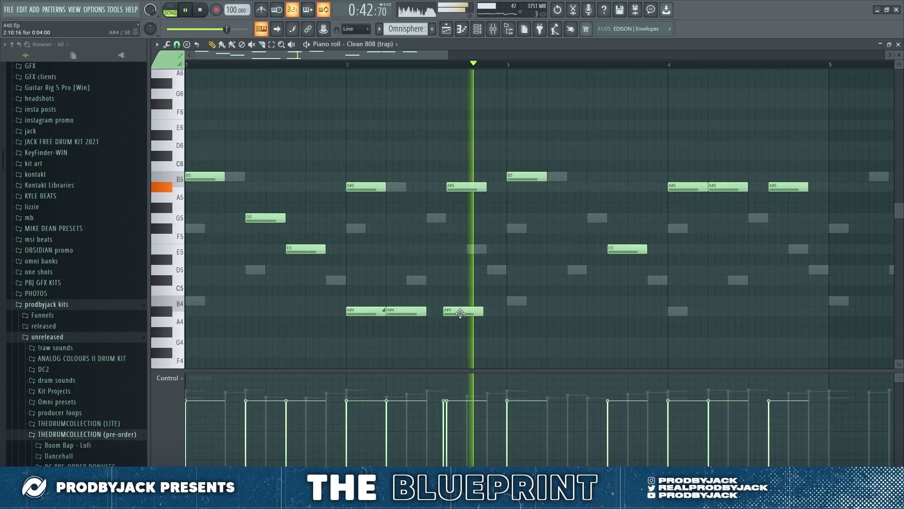
right_click(460, 312)
Add a fast roll of 0:00:08-long A#4 notes from 2:09:00 in the Clean 808 line and play it back
left_click_drag(426, 313, 430, 311)
left_click(430, 312)
left_click_drag(433, 300, 427, 311)
key("ctrl+b")
key("ctrl+b")
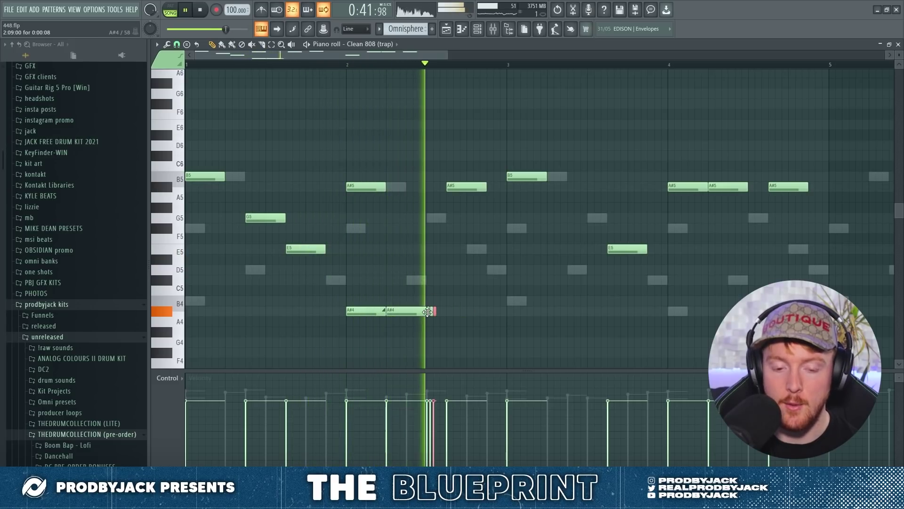
key("ctrl+b")
key("space")
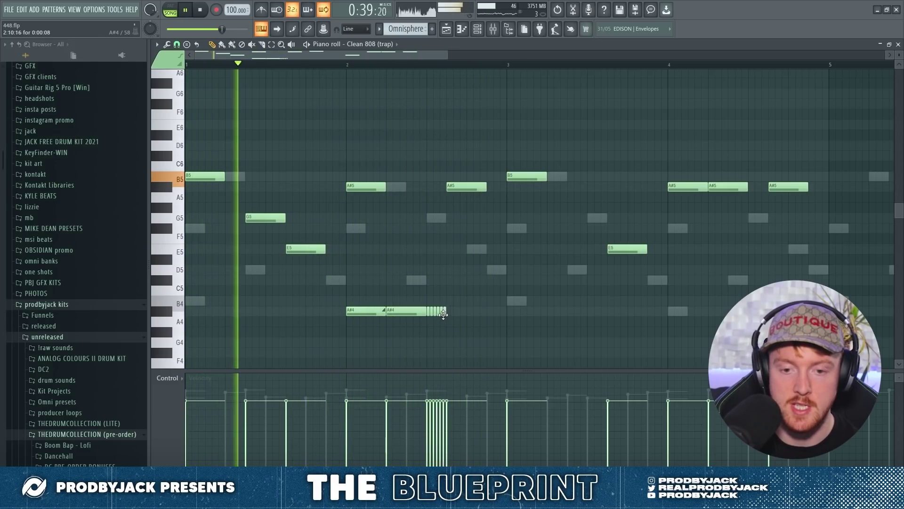
key("space")
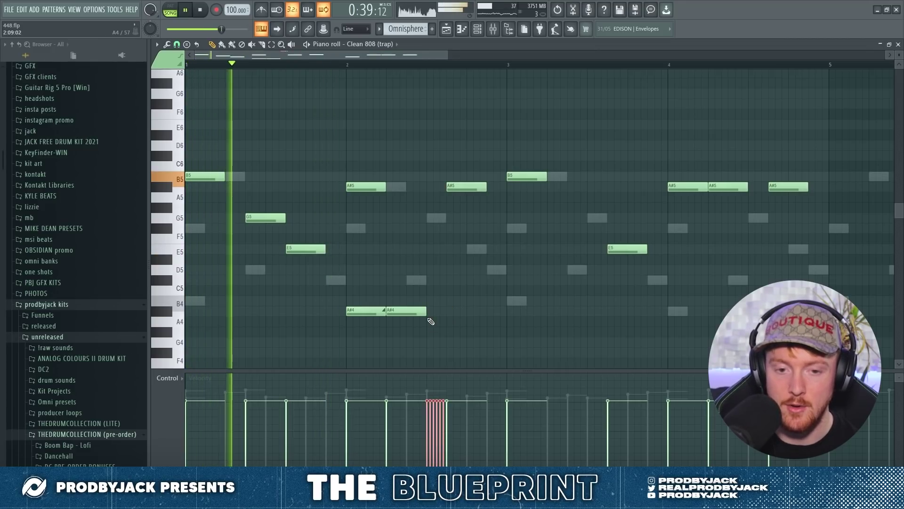
Raise the roll of short Clean 808 notes in bar 2 by octaves to A#7
scroll(430, 321, "down", 3)
scroll(424, 318, "up", 2)
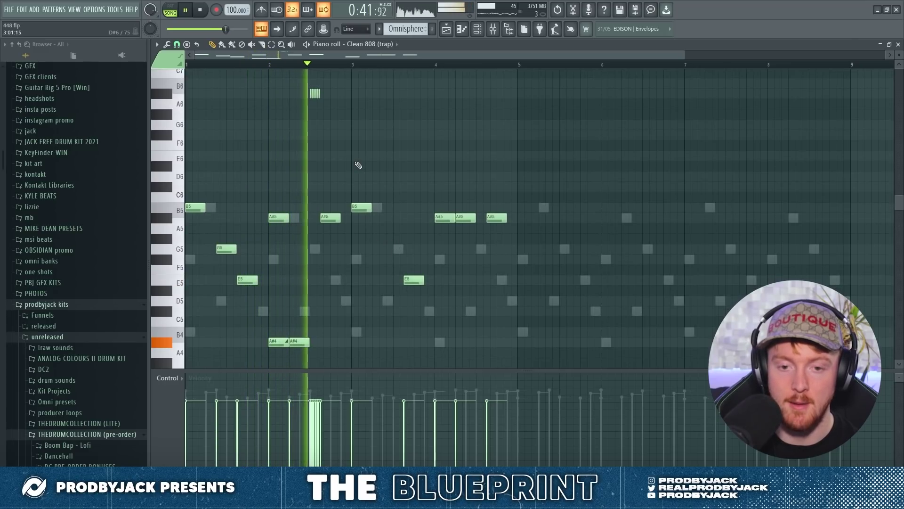
scroll(358, 101, "up", 4)
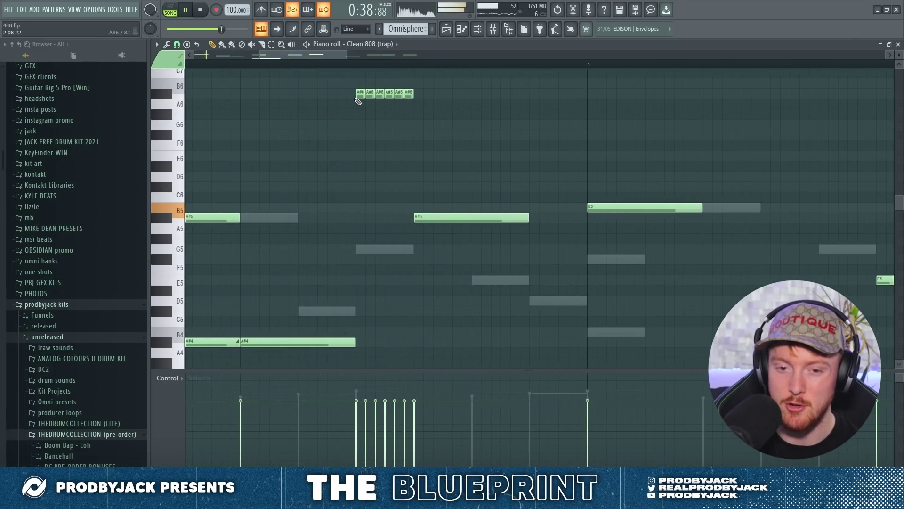
scroll(359, 103, "down", 3)
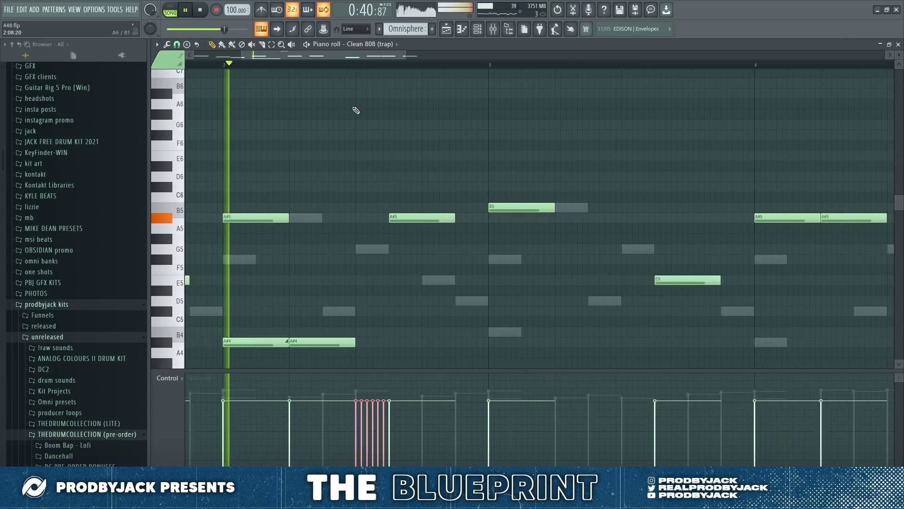
scroll(370, 116, "up", 4)
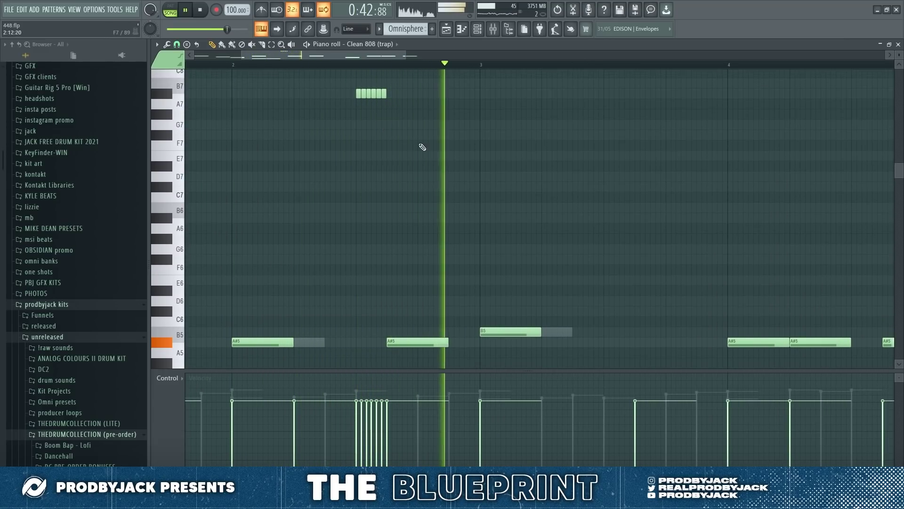
Place a short G7 note at 2:15:00 in the Clean 808 line, 0:00:08 long
scroll(438, 151, "down", 1)
scroll(449, 145, "up", 2)
key("space")
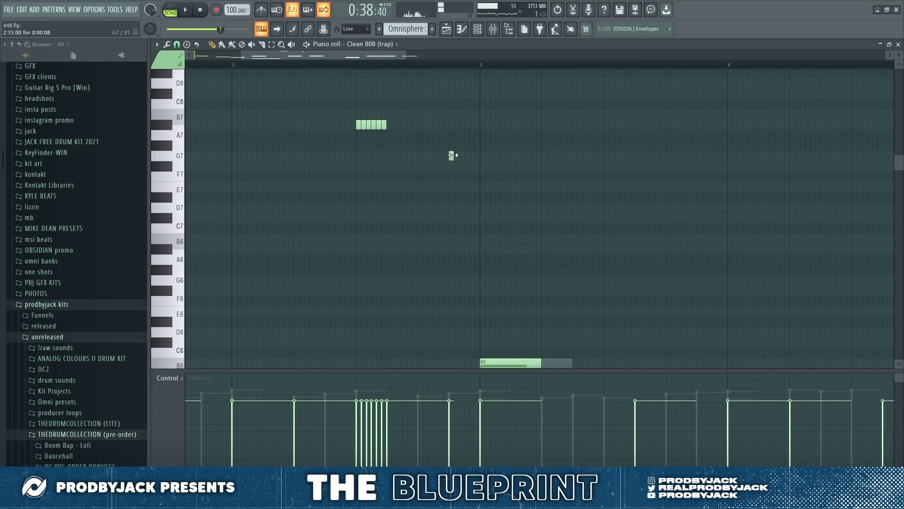
Finish the four-bar Clean 808 line with a D5 note at the end of bar 4 and repeat it across bars 5 to 8
scroll(453, 153, "down", 7)
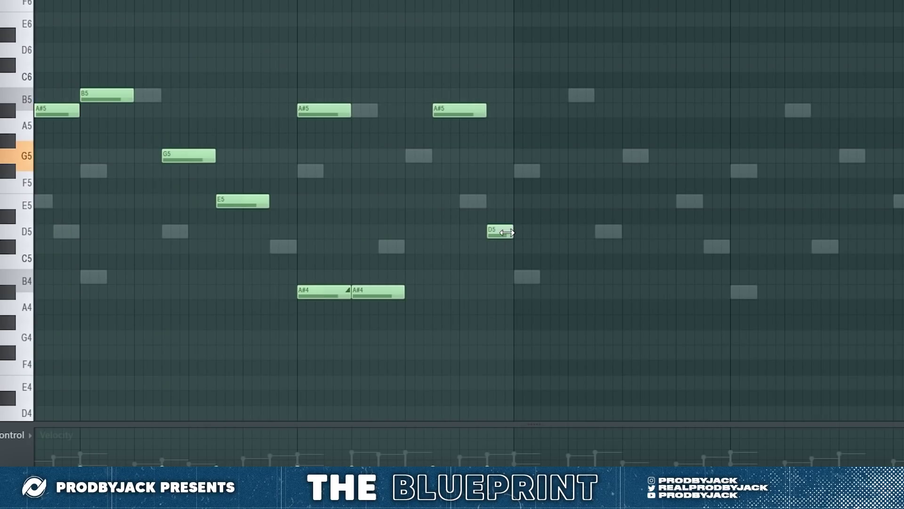
scroll(506, 233, "down", 3)
key("space")
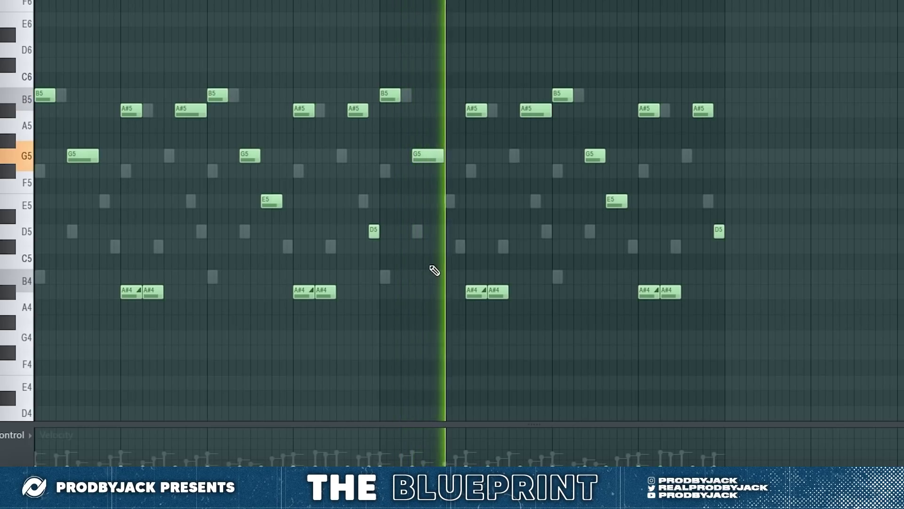
left_click_drag(756, 206, 365, 58)
key("ctrl+a")
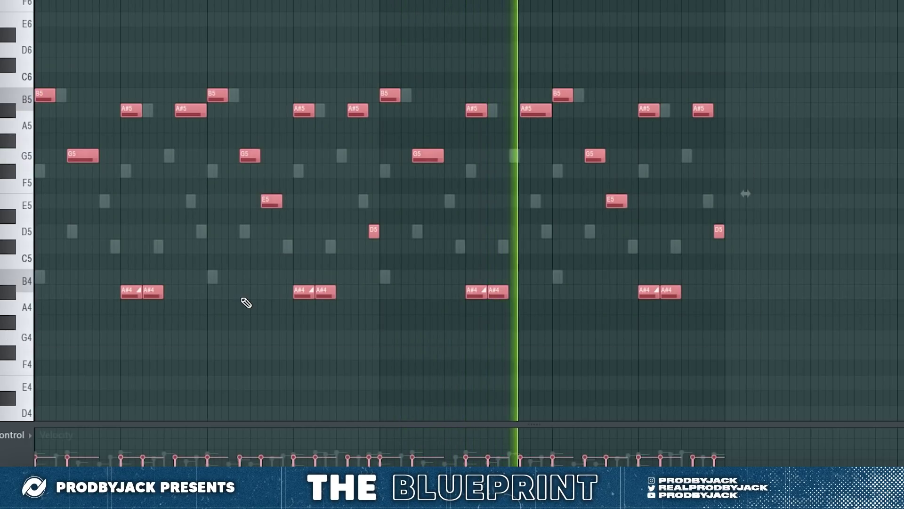
key("ctrl+d")
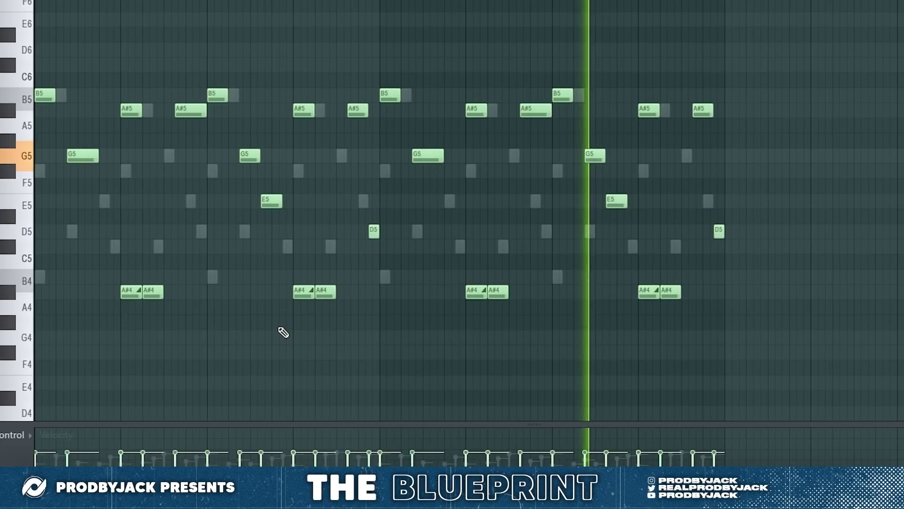
Edit the note properties of the short G7 and A#7 notes in the middle of bar 8 of the Clean 808 line
scroll(283, 332, "up", 10)
key("ctrl+a")
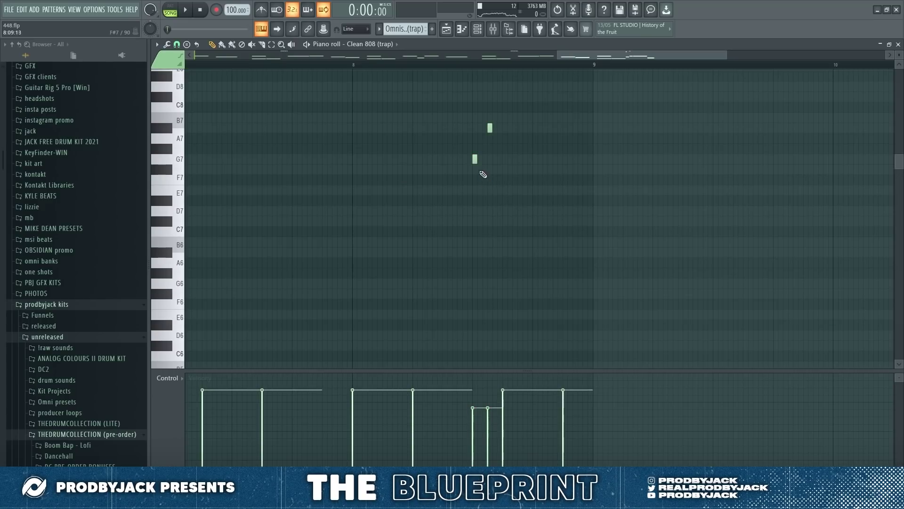
double_click(474, 159)
left_click(500, 301)
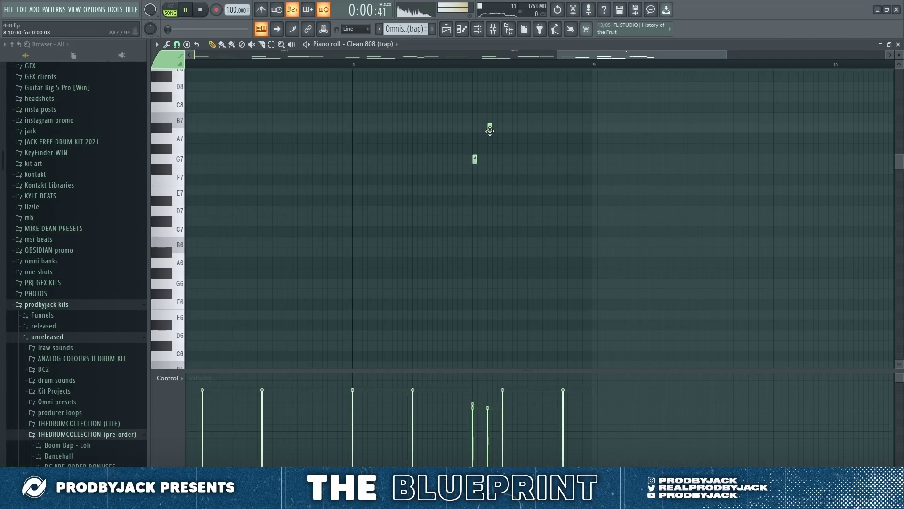
double_click(490, 130)
left_click(501, 302)
scroll(504, 305, "down", 4)
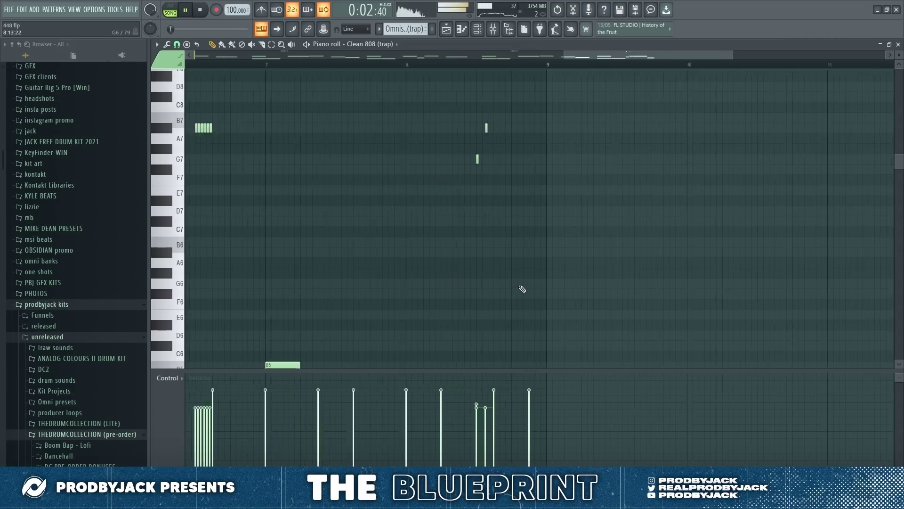
scroll(674, 236, "up", 2)
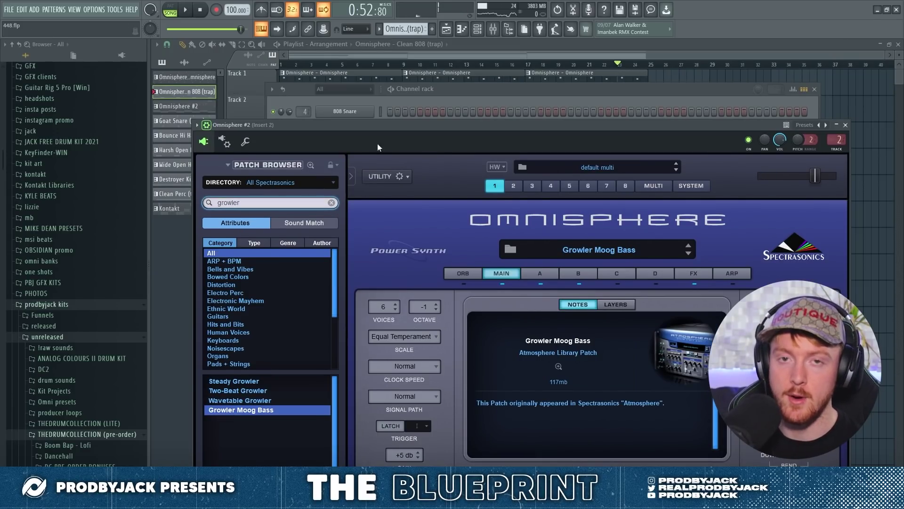
Check the Omnisphere #2 channel using the Growler Moog Bass patch and play back the full arrangement
left_click(206, 125)
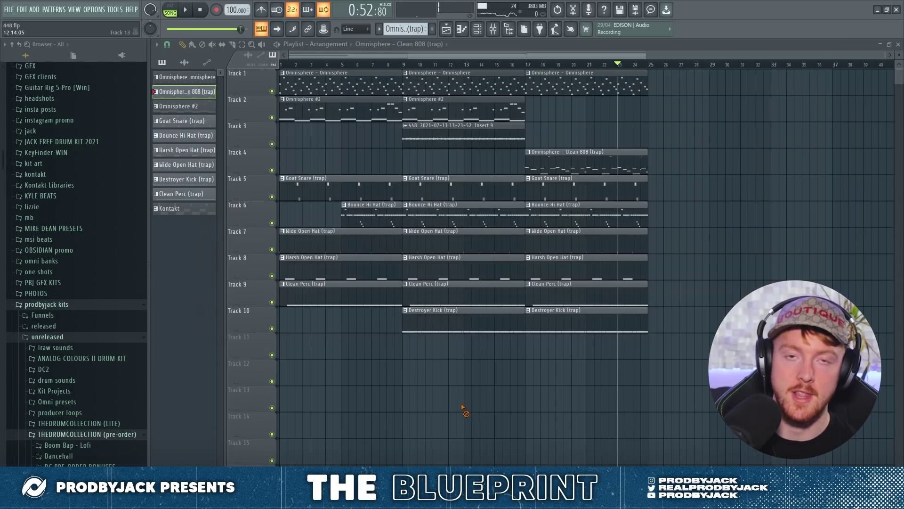
key("space")
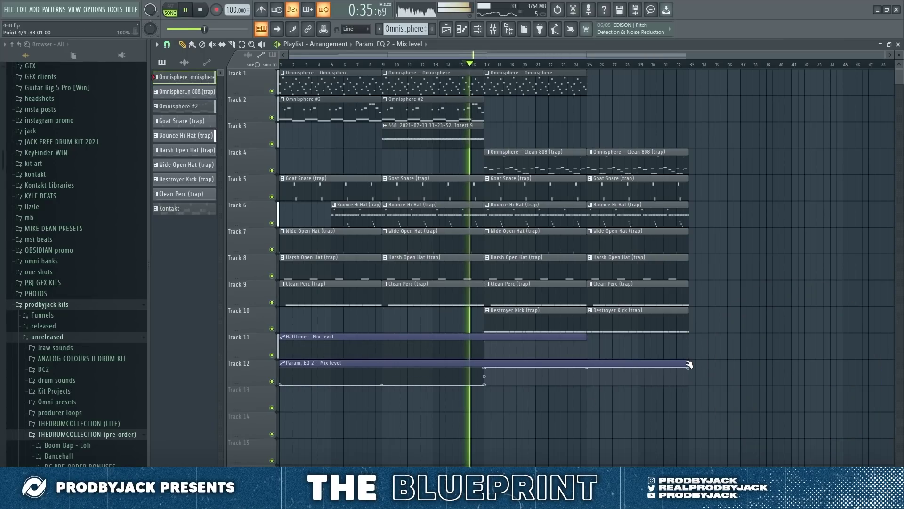
Review the effect chain on mixer Insert 1 and solo Track 2 in the playlist to hear it alone
left_click(579, 99)
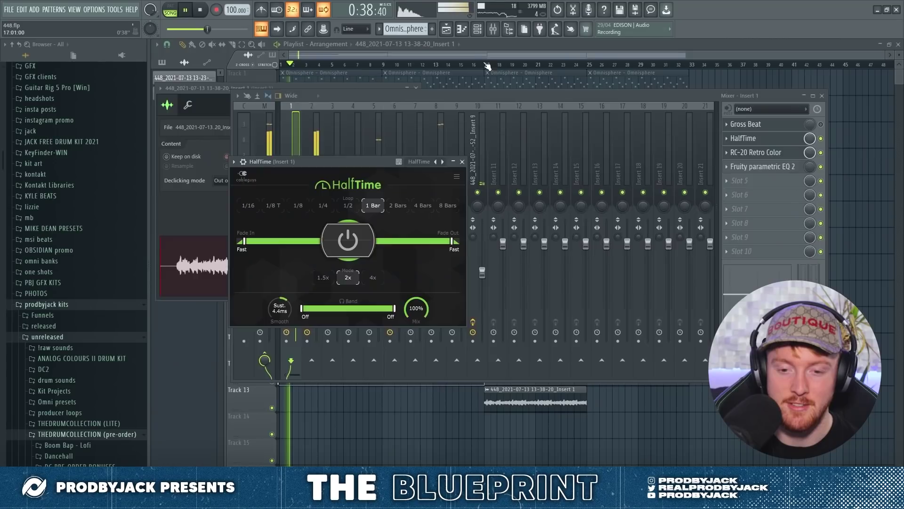
key("F5")
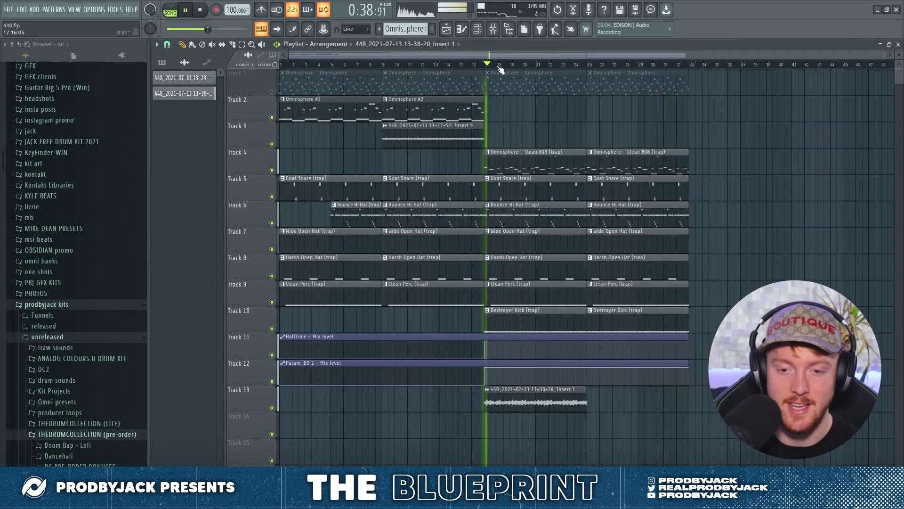
left_click(493, 29)
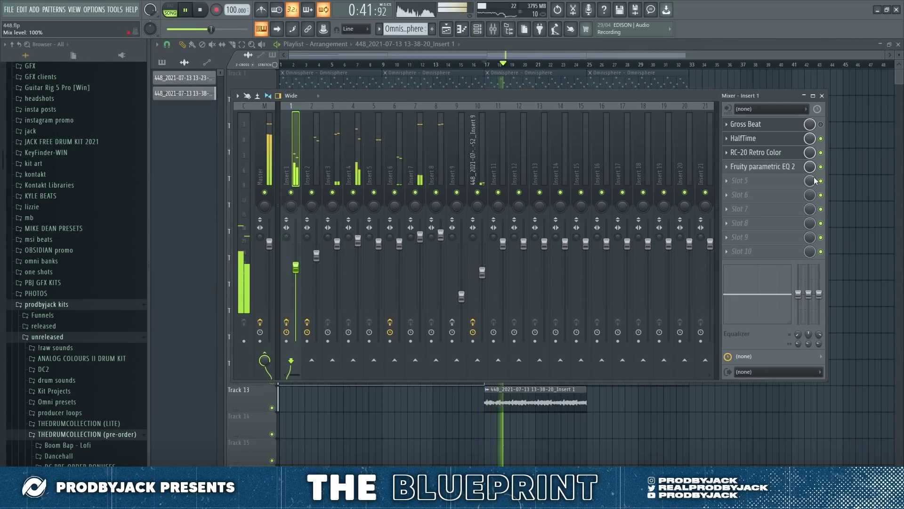
key("F9")
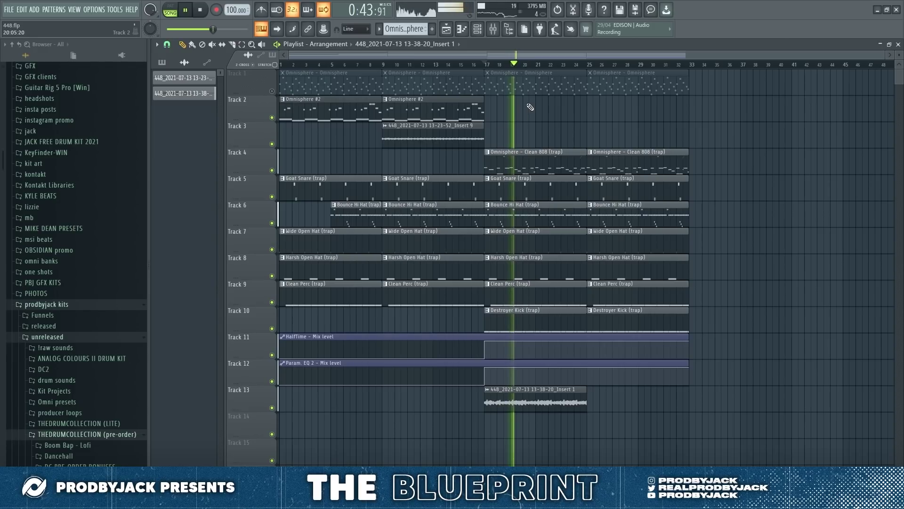
right_click(272, 117)
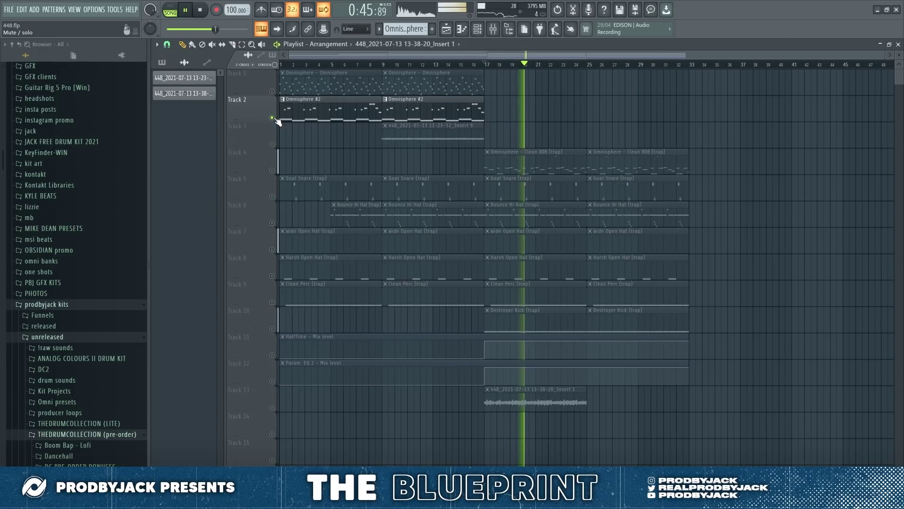
right_click(272, 117)
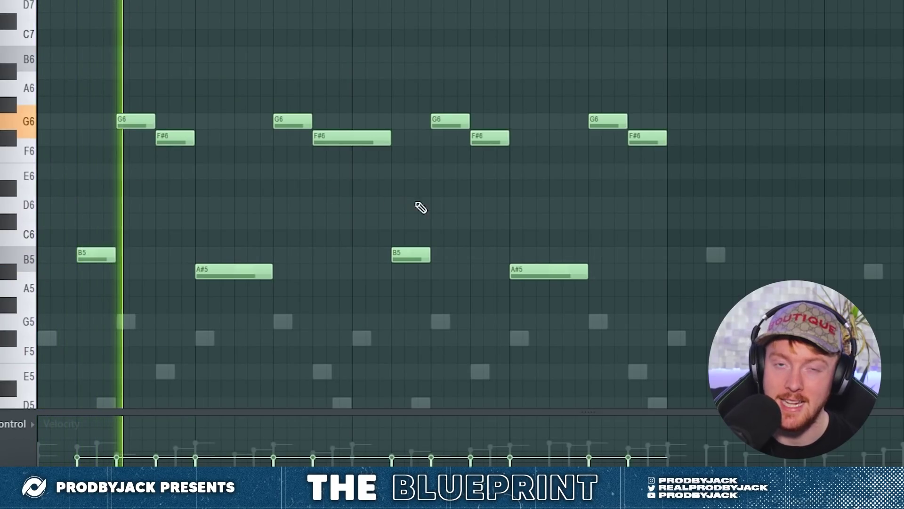
Shorten the long second F#6 note in the lead melody to match the other F#6 notes and audition a piano key
left_click_drag(391, 143, 350, 145)
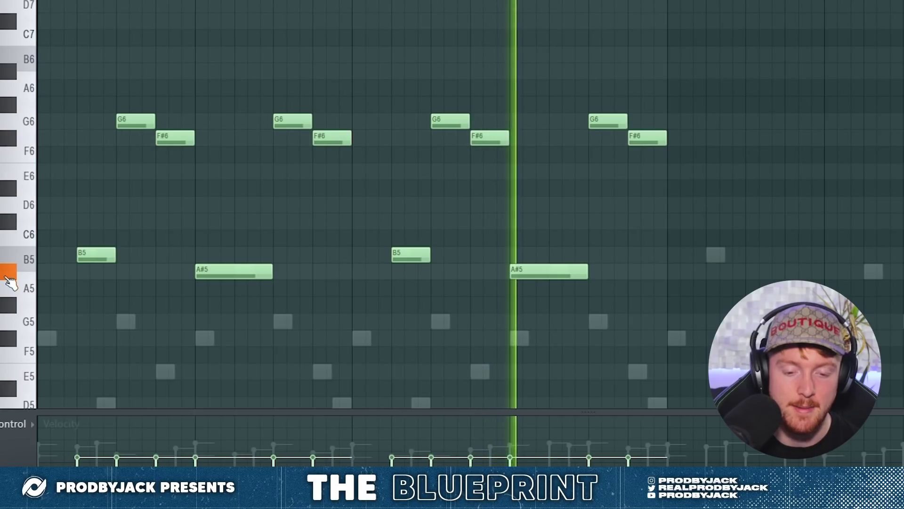
left_click(21, 205)
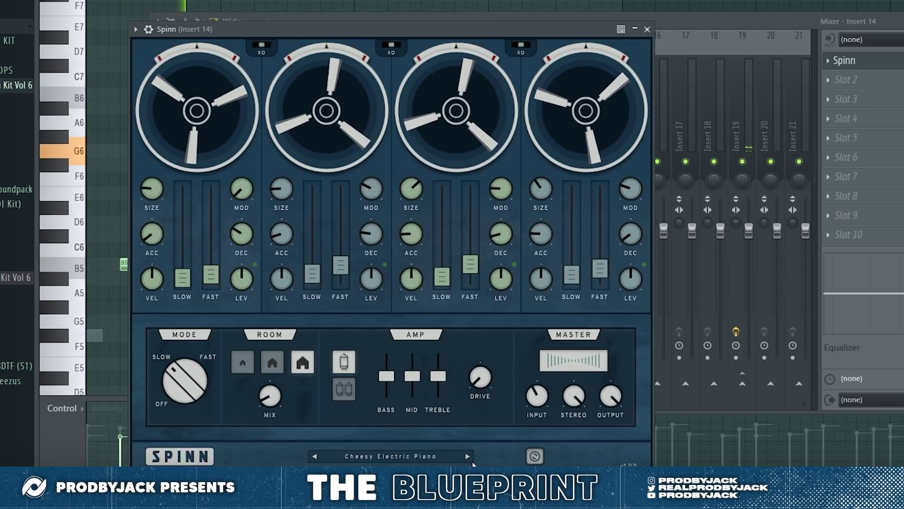
Step to the next Spinn preset on Insert 14 and look through the Jack Bank presets in Analog Lab V
left_click(471, 455)
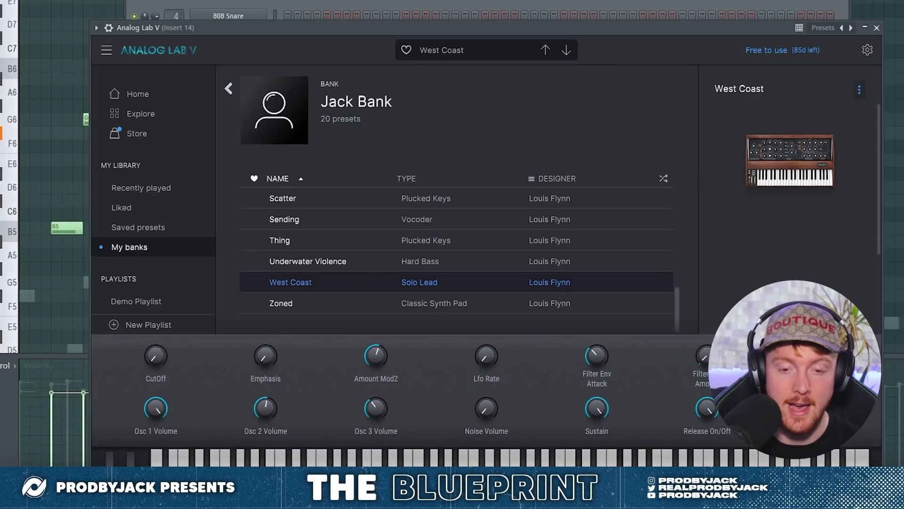
scroll(385, 266, "up", 5)
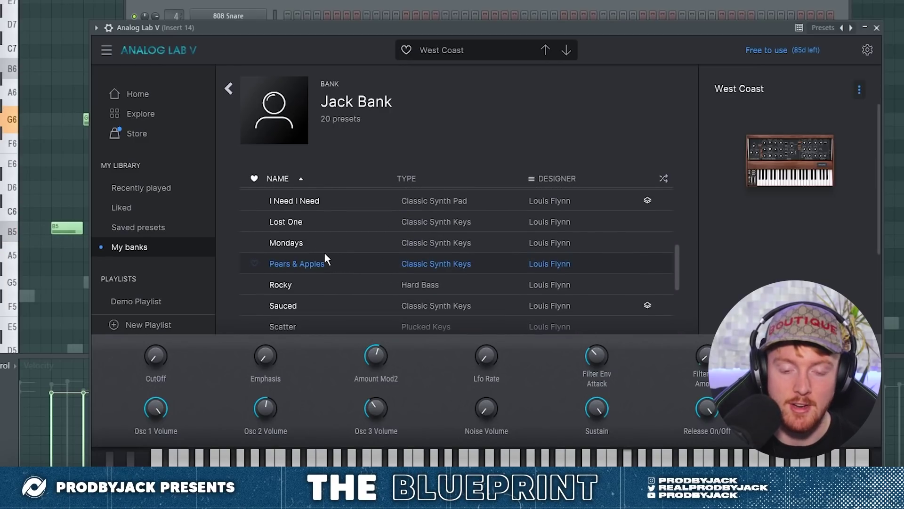
left_click(1, 164)
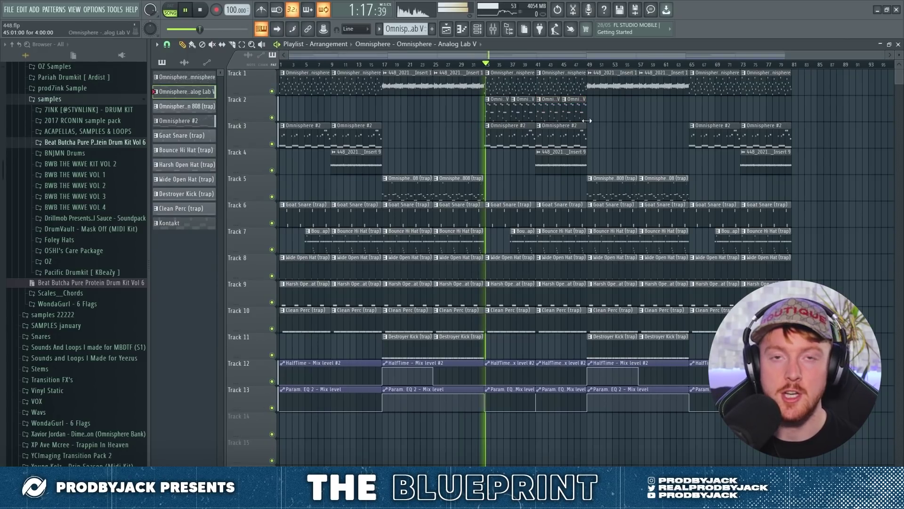
Try the arrangement without the two Analog Lab V clips in bars 41 to 48 of Track 2, and restore them
right_click(574, 112)
right_click(553, 110)
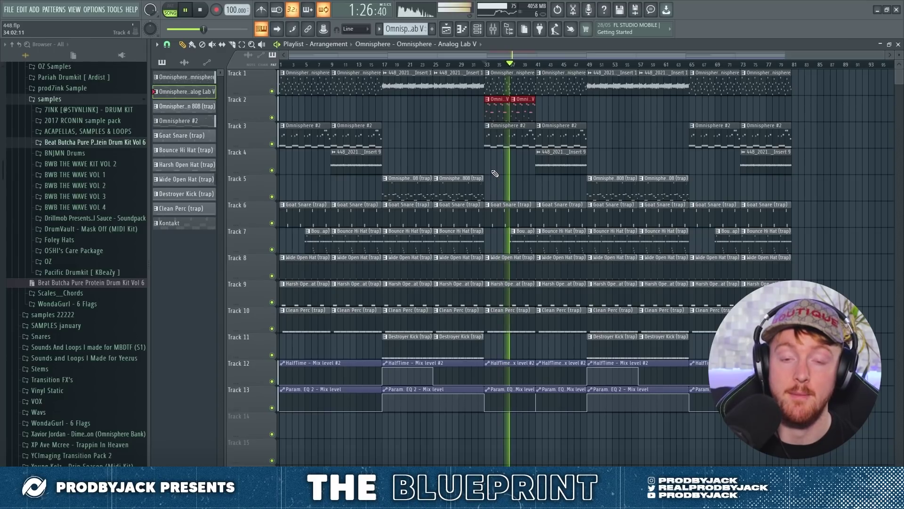
left_click(548, 109)
left_click(574, 109)
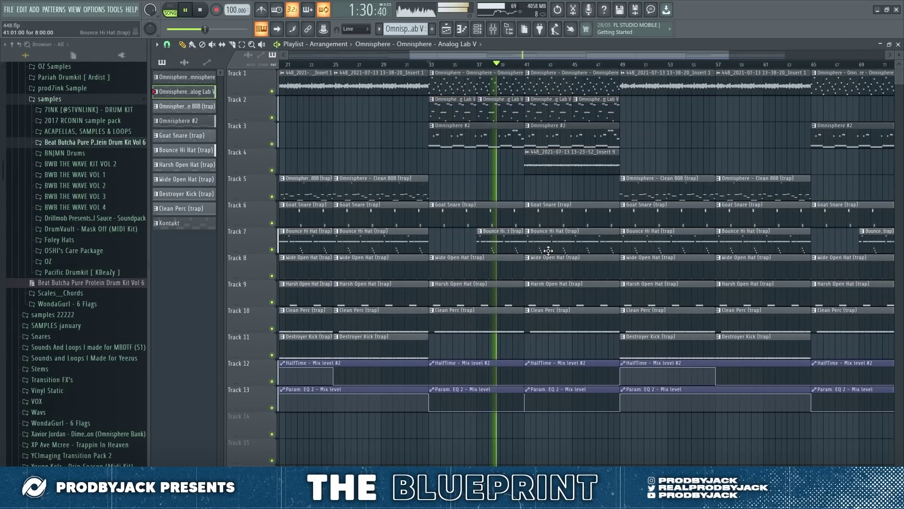
Replace the Omnisphere #2 clip at bar 41 with a Clean 808 clip on Track 5
scroll(553, 247, "up", 3)
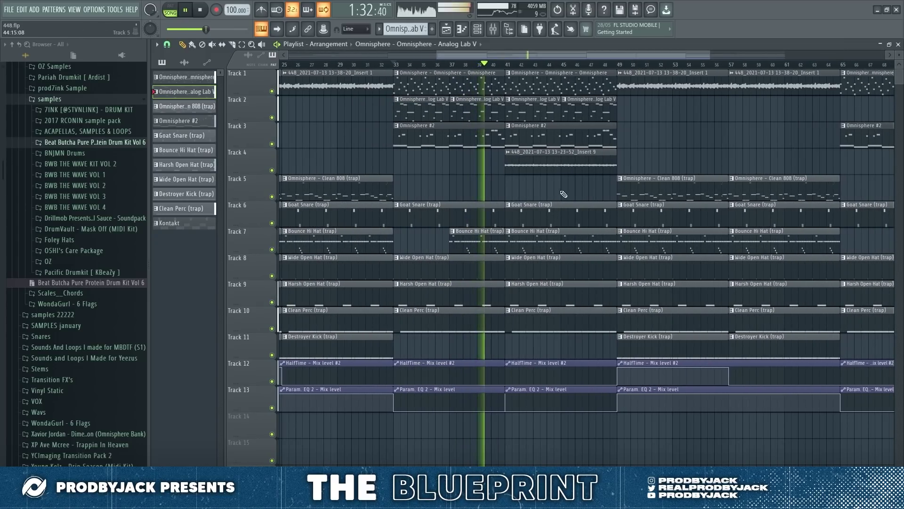
left_click(513, 191)
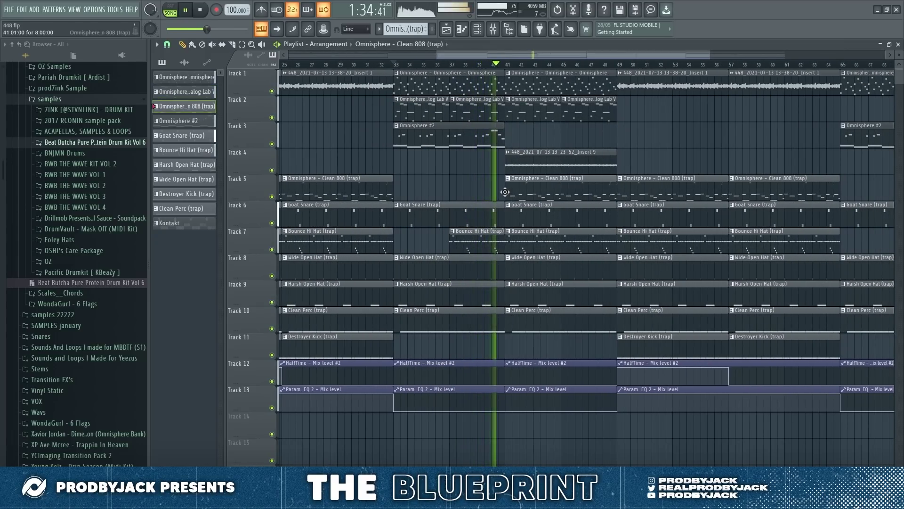
Delete the two Analog Lab V clips in bars 41 to 48 of Track 2 and save the project
scroll(546, 197, "down", 3)
right_click(524, 112)
right_click(555, 113)
scroll(547, 141, "down", 3)
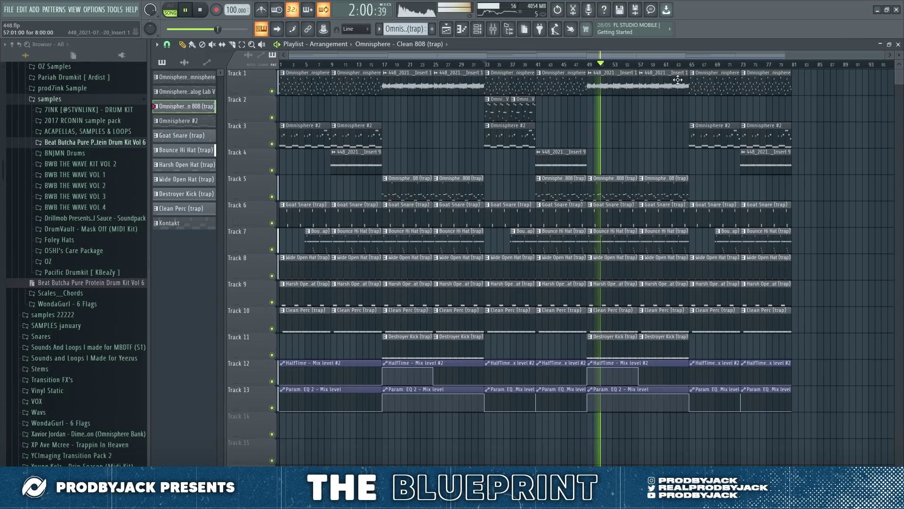
key("ctrl+s")
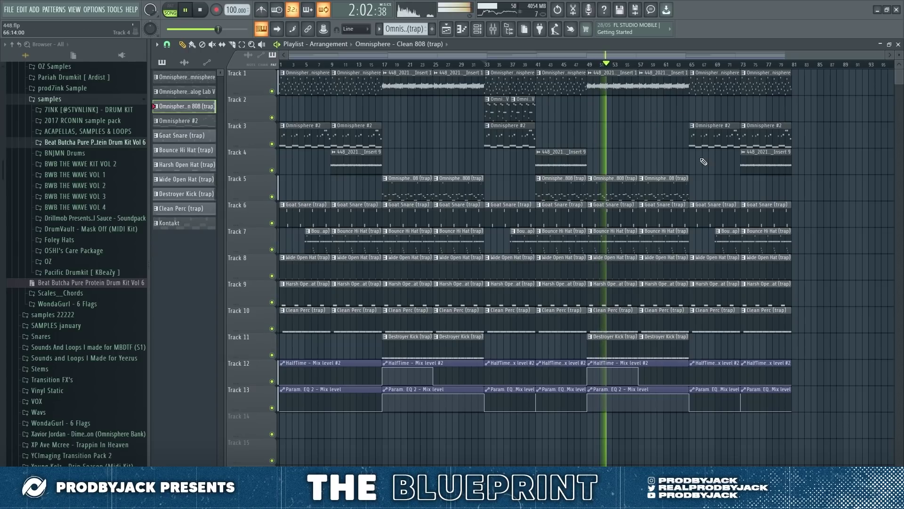